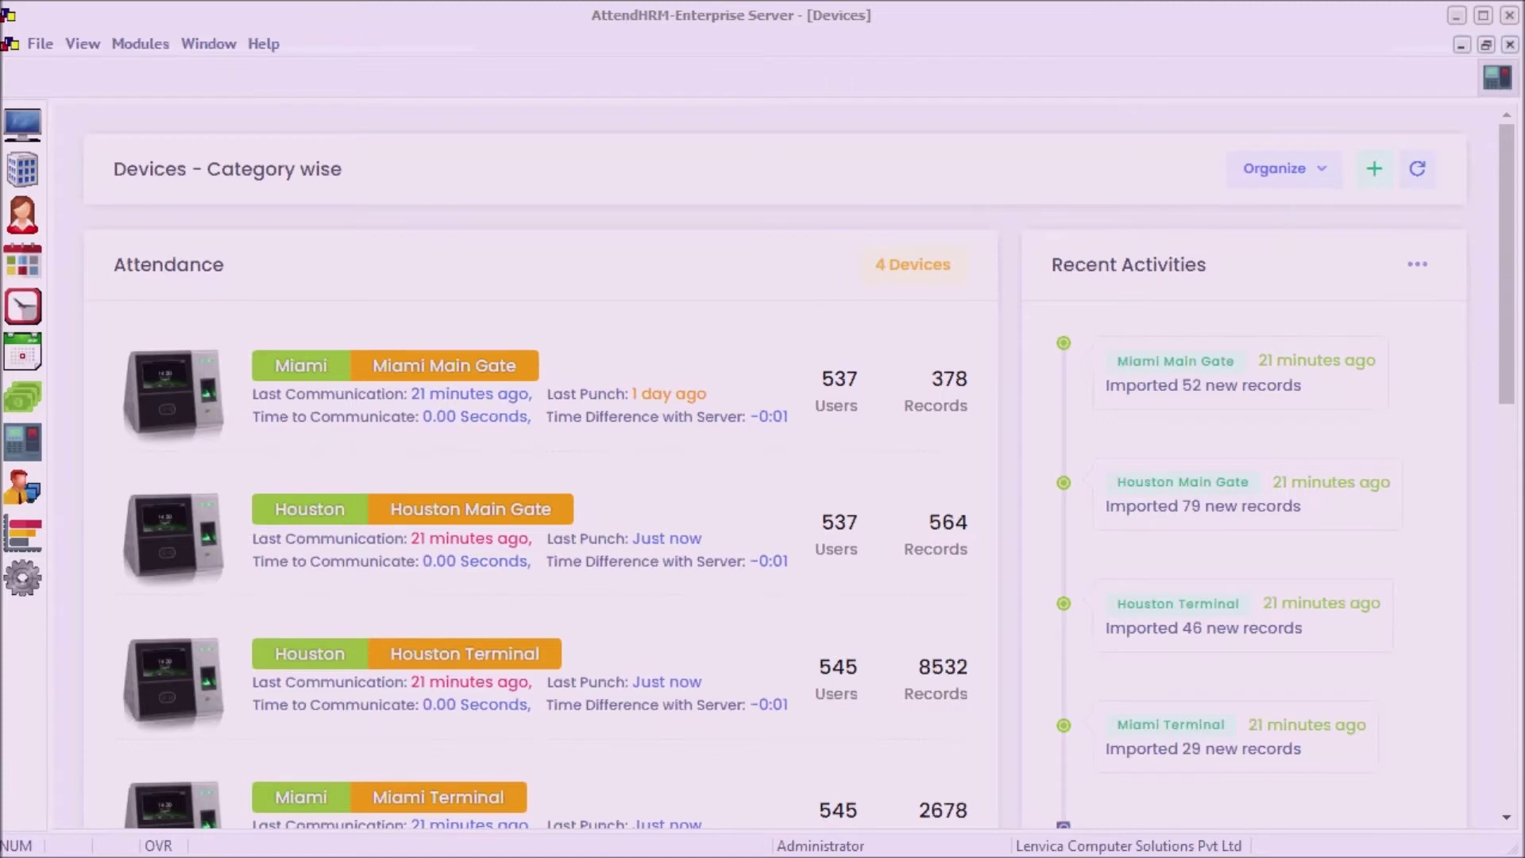
# - Ping 192.168.1.71 from the command line to test the network connection to the attendance device
pyautogui.write('ping 192.168.1.71')
pyautogui.press('Return')
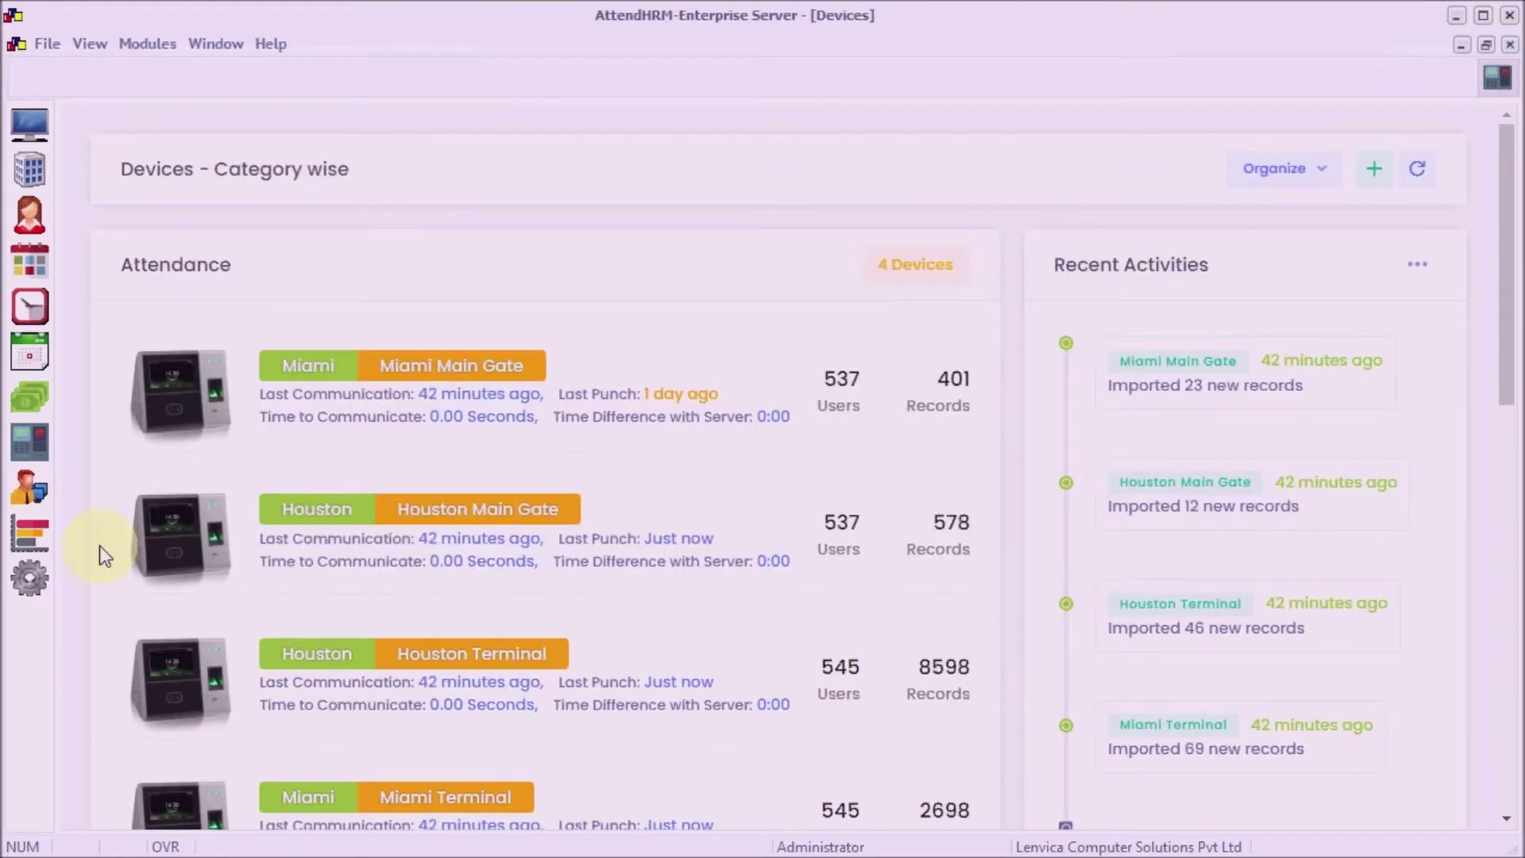
# - Start adding a new device in the Devices screen and name it Chicago Main Gate
pyautogui.click(39, 446)
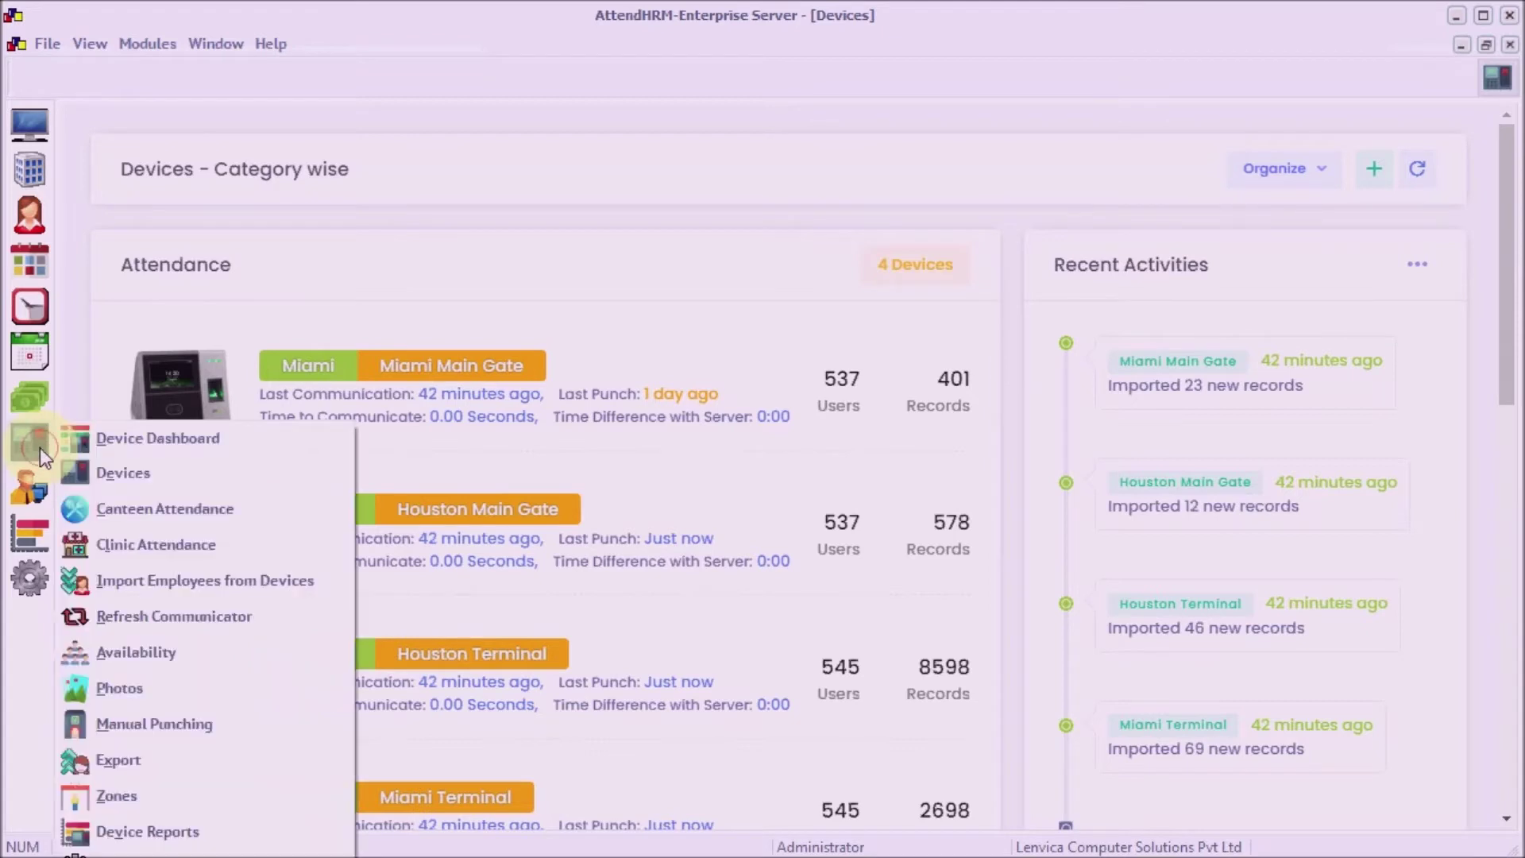
pyautogui.click(160, 484)
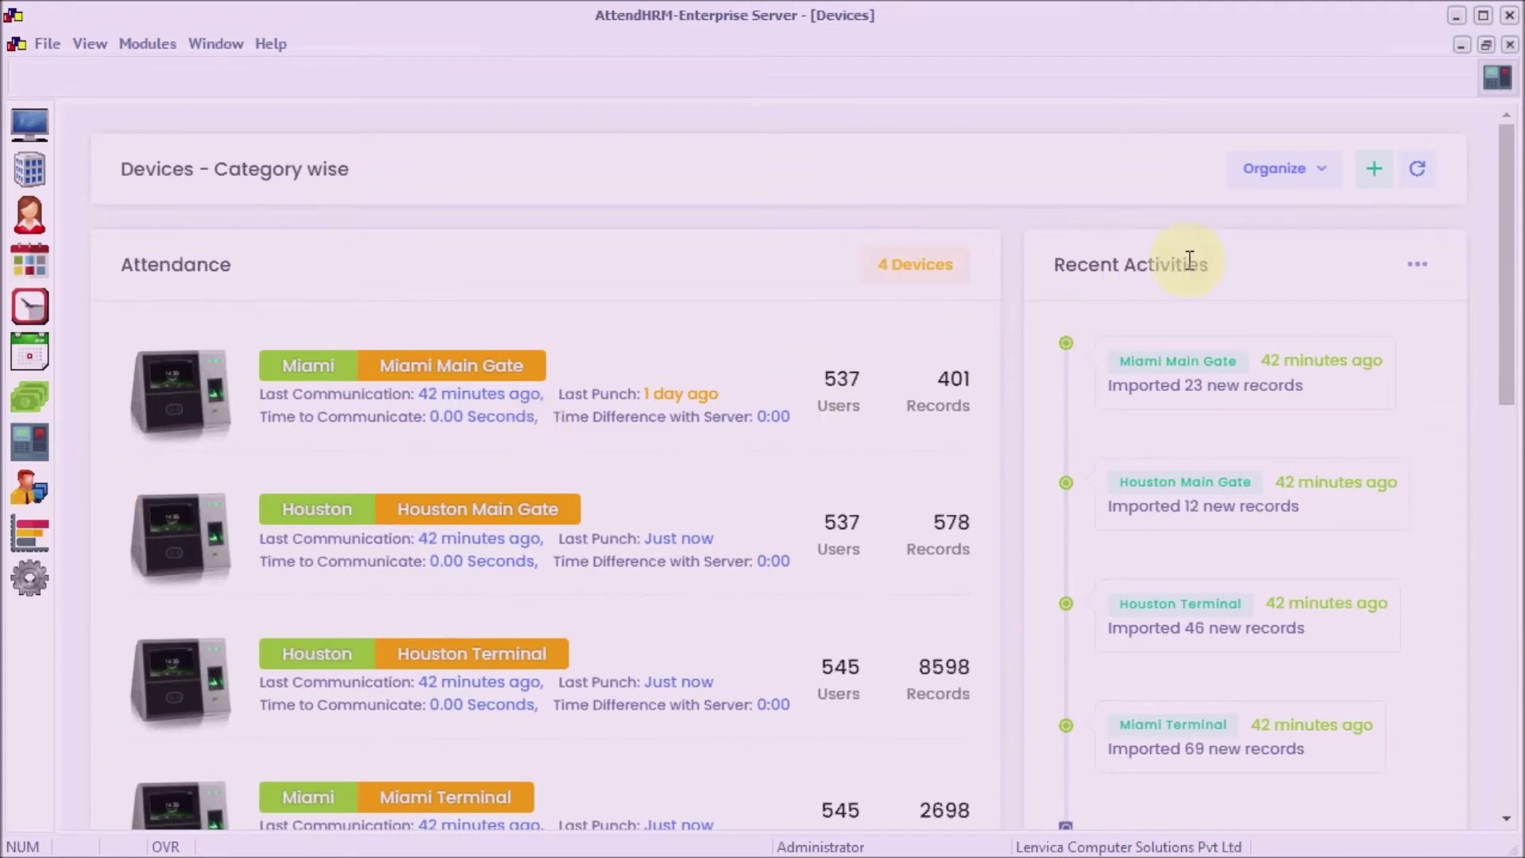
pyautogui.click(1380, 177)
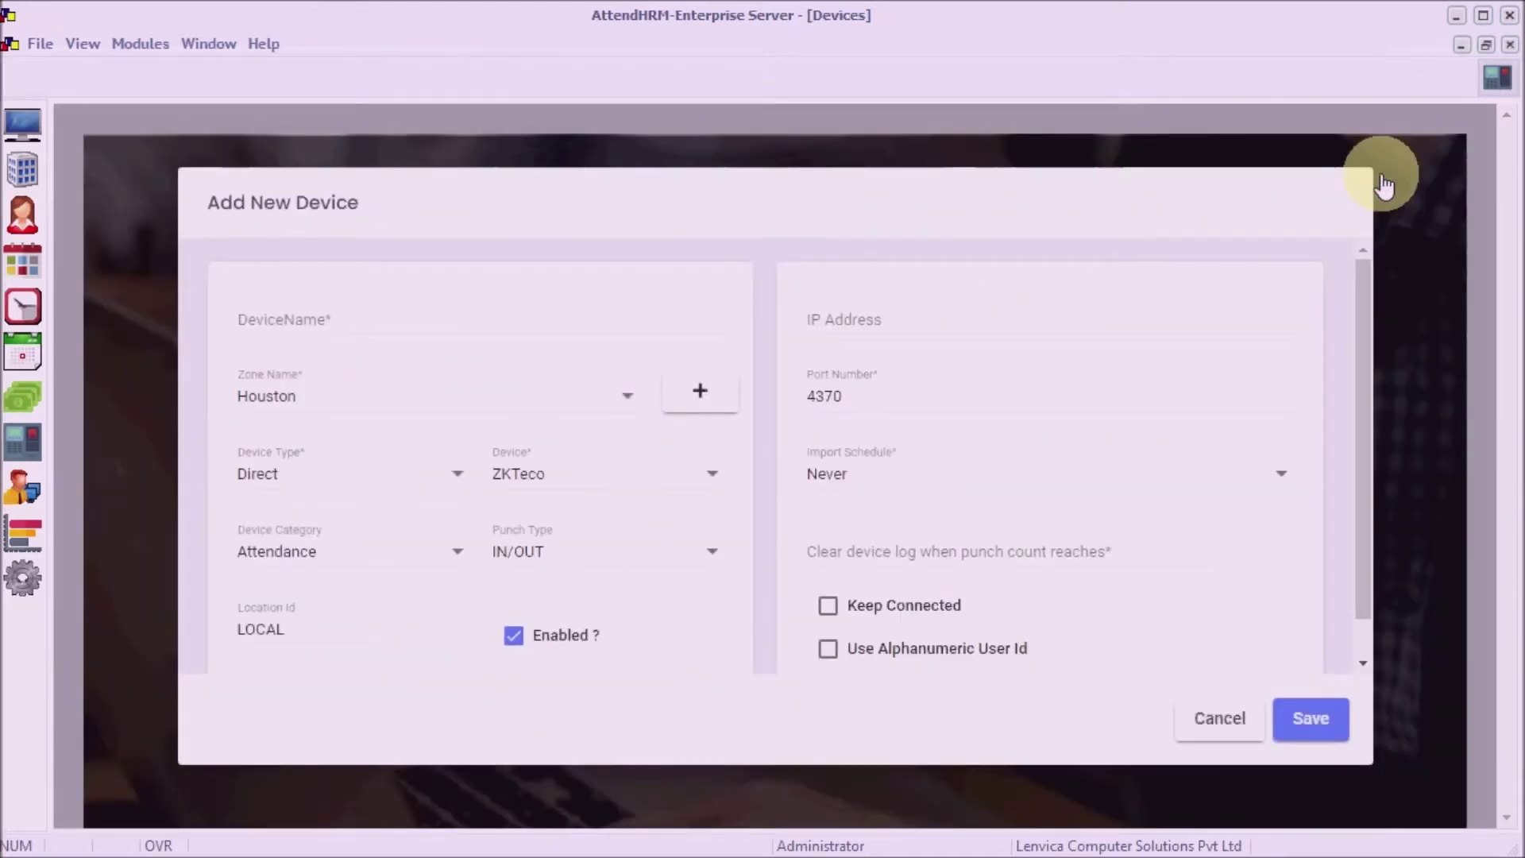
pyautogui.click(699, 324)
pyautogui.write('Chicag')
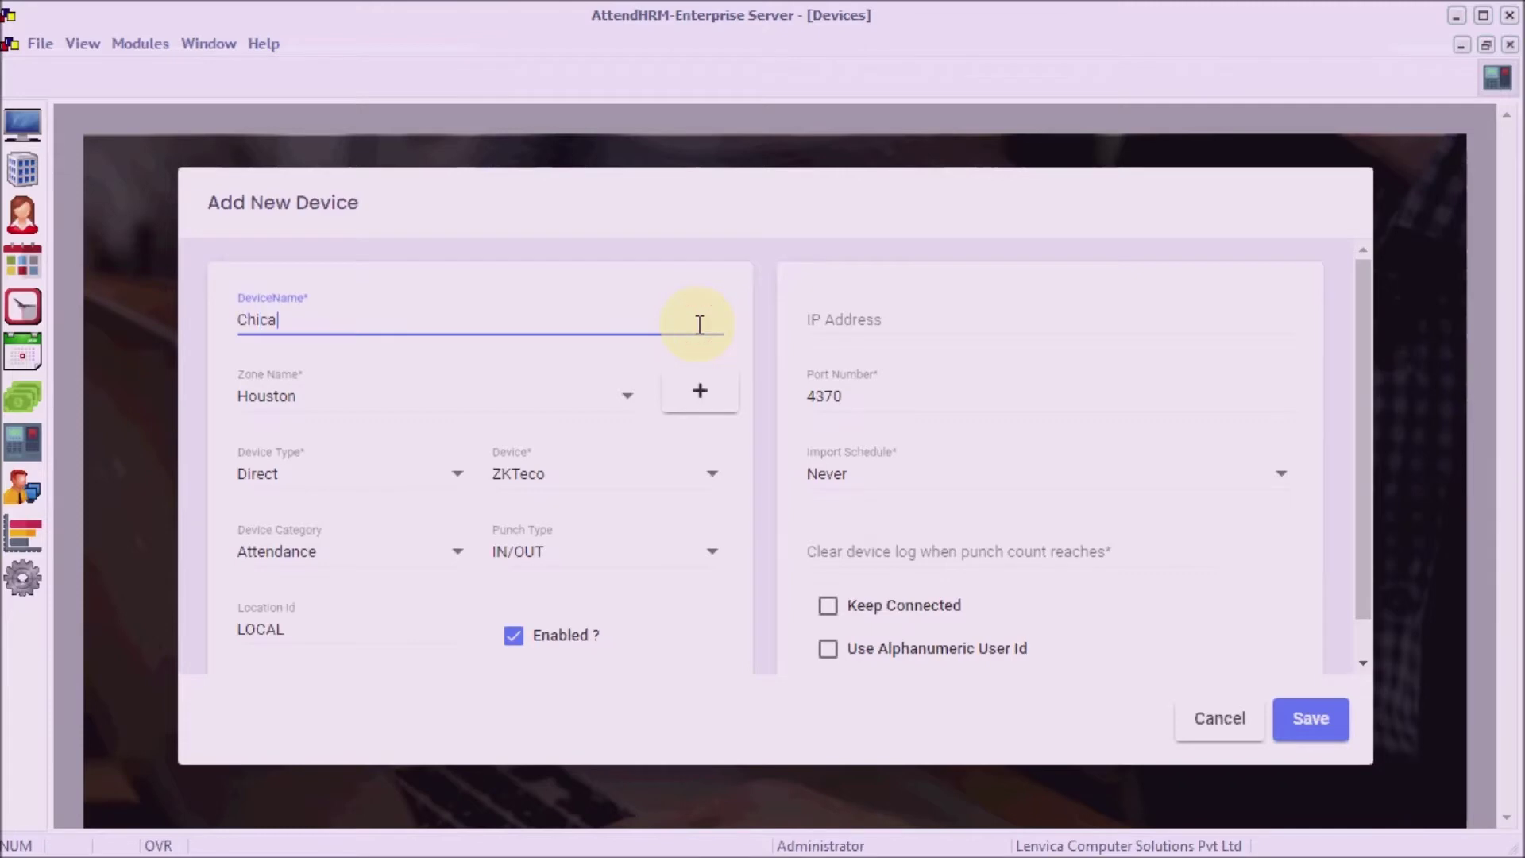
pyautogui.write('o Main Gate')
# - Create a zone with code CHC and name Chicago, and assign it to the new device
pyautogui.click(692, 397)
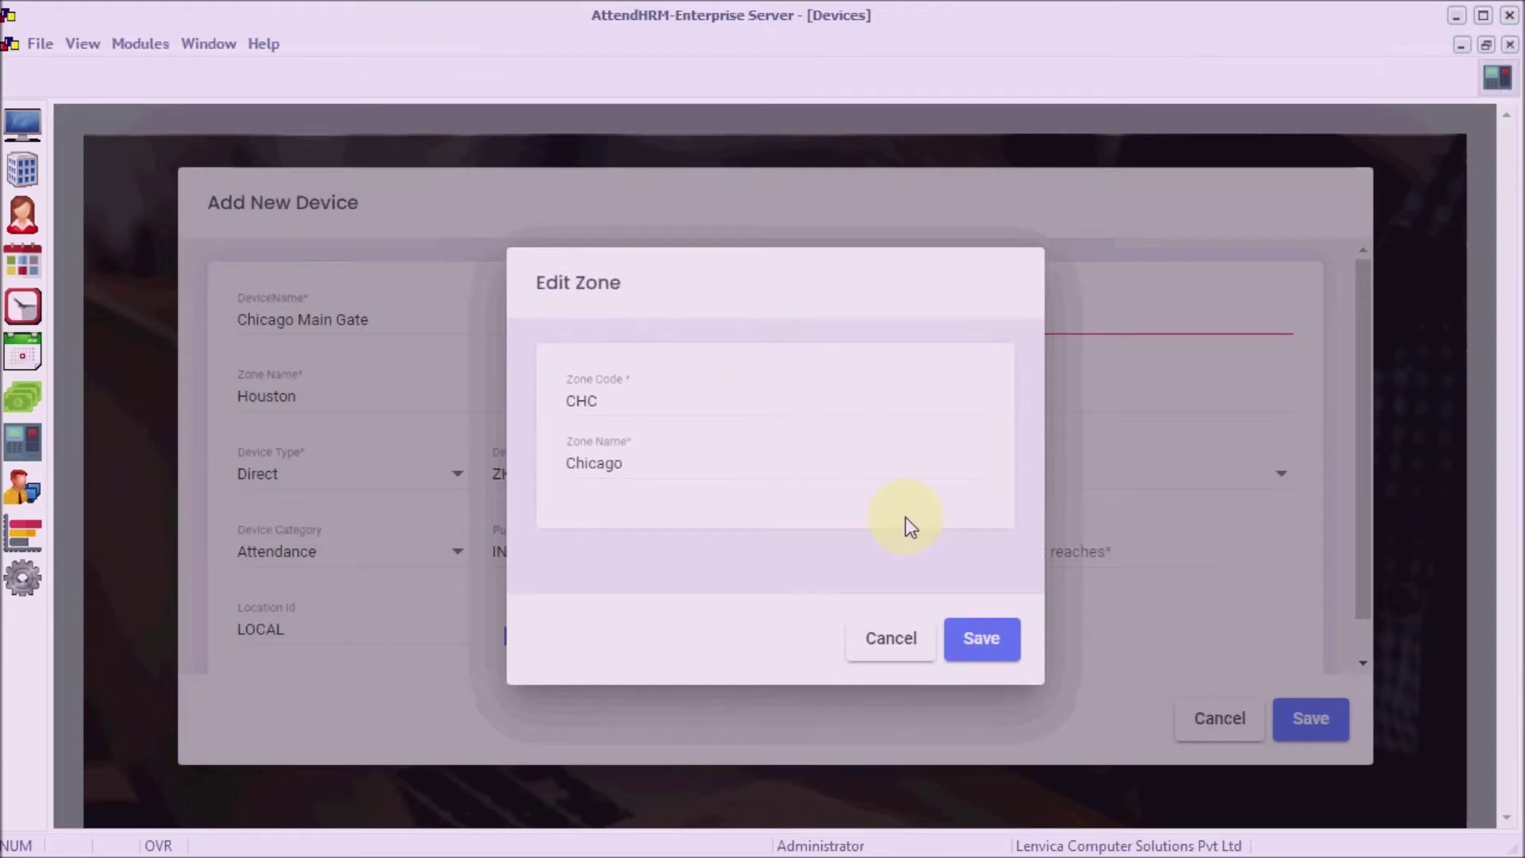
pyautogui.click(978, 645)
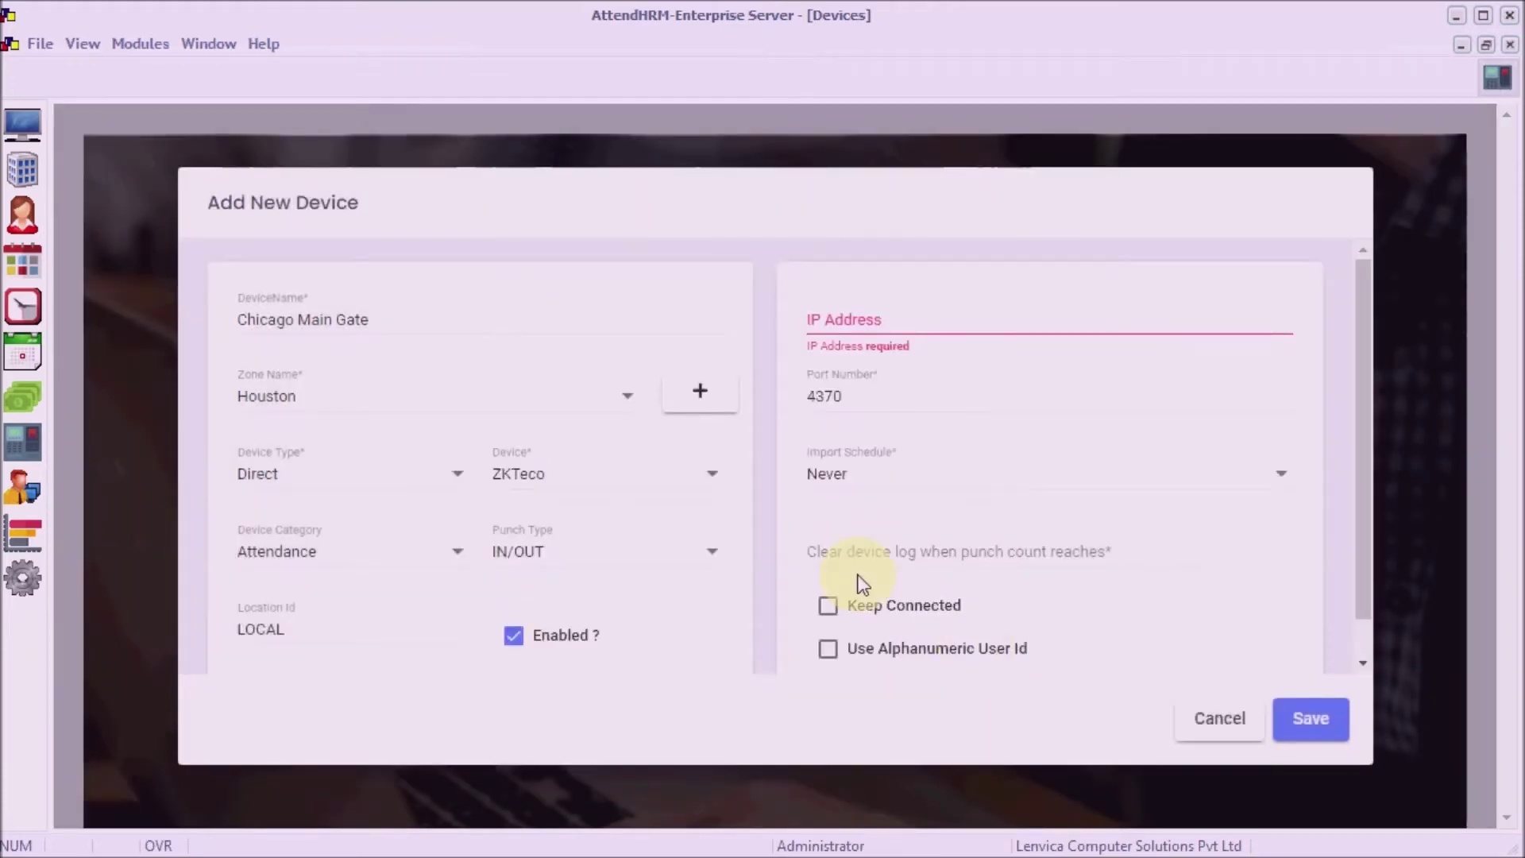
pyautogui.click(628, 400)
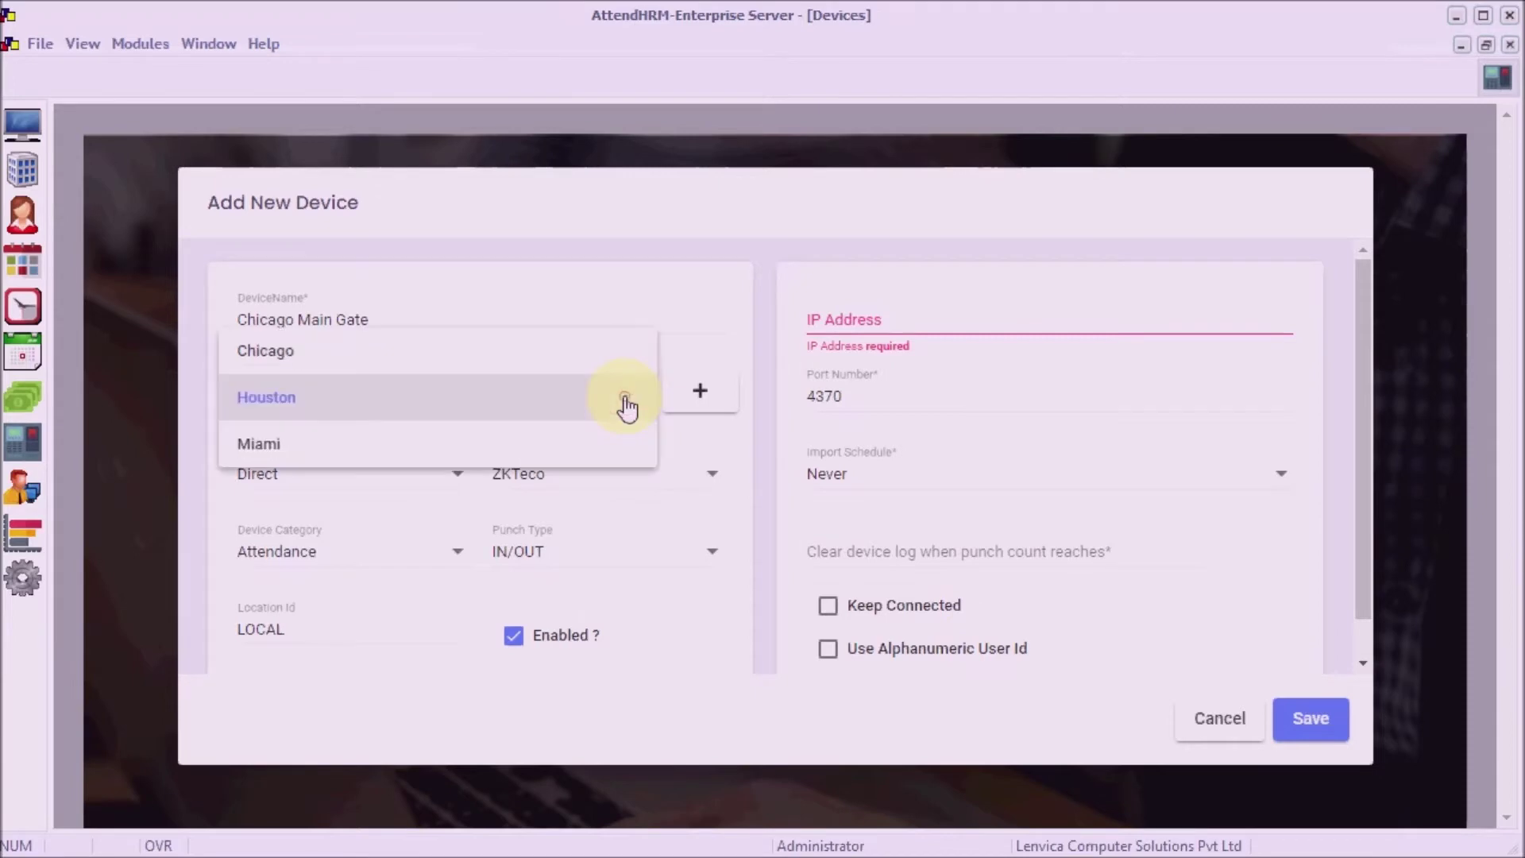
pyautogui.click(578, 361)
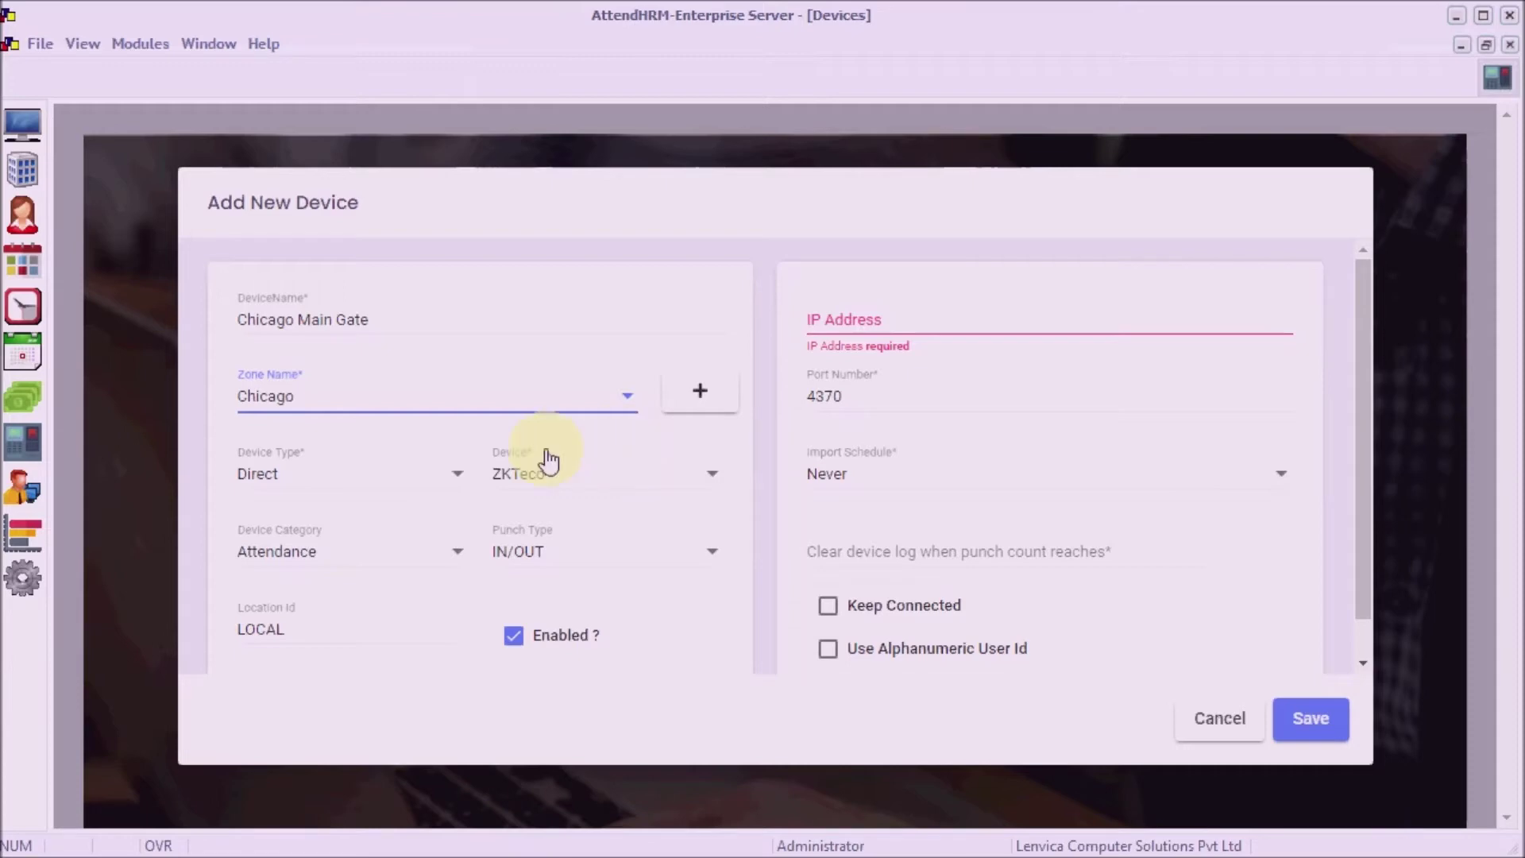
# - Choose Direct as the device type and ZKTeco as the device
pyautogui.click(452, 483)
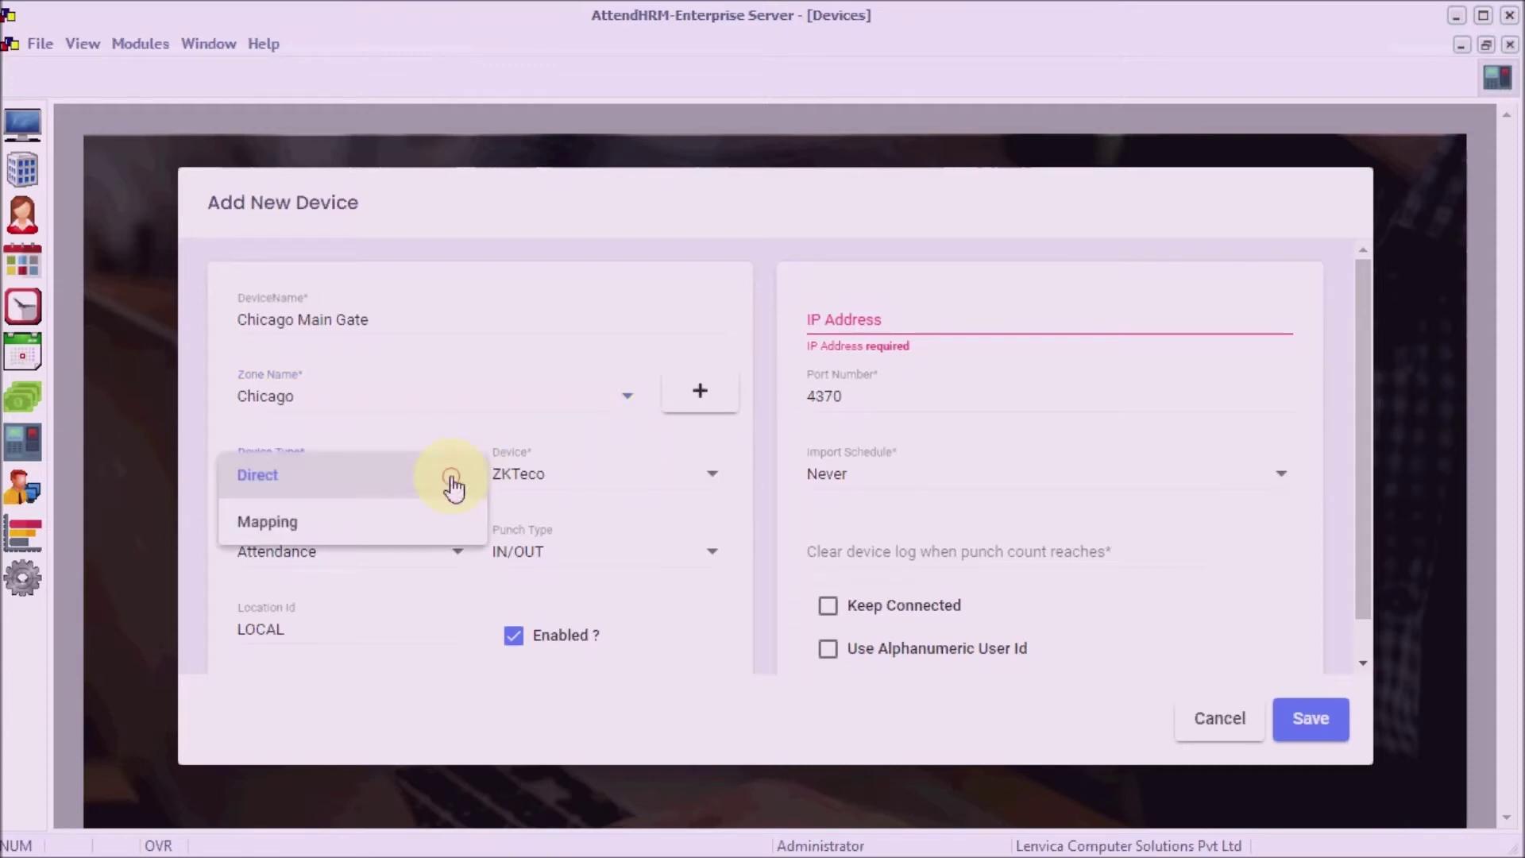
pyautogui.click(324, 492)
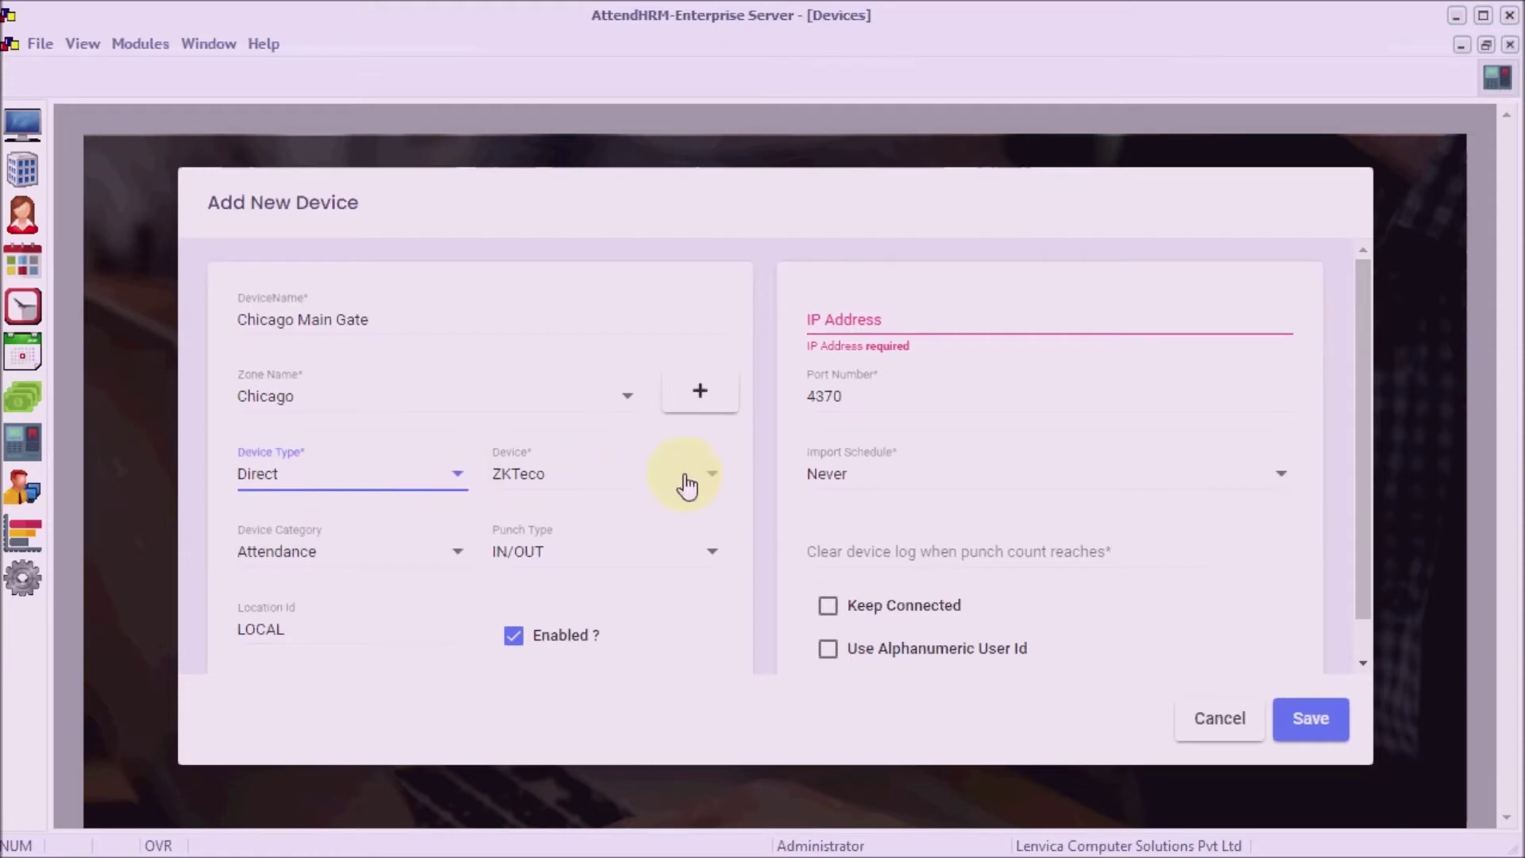
pyautogui.click(708, 482)
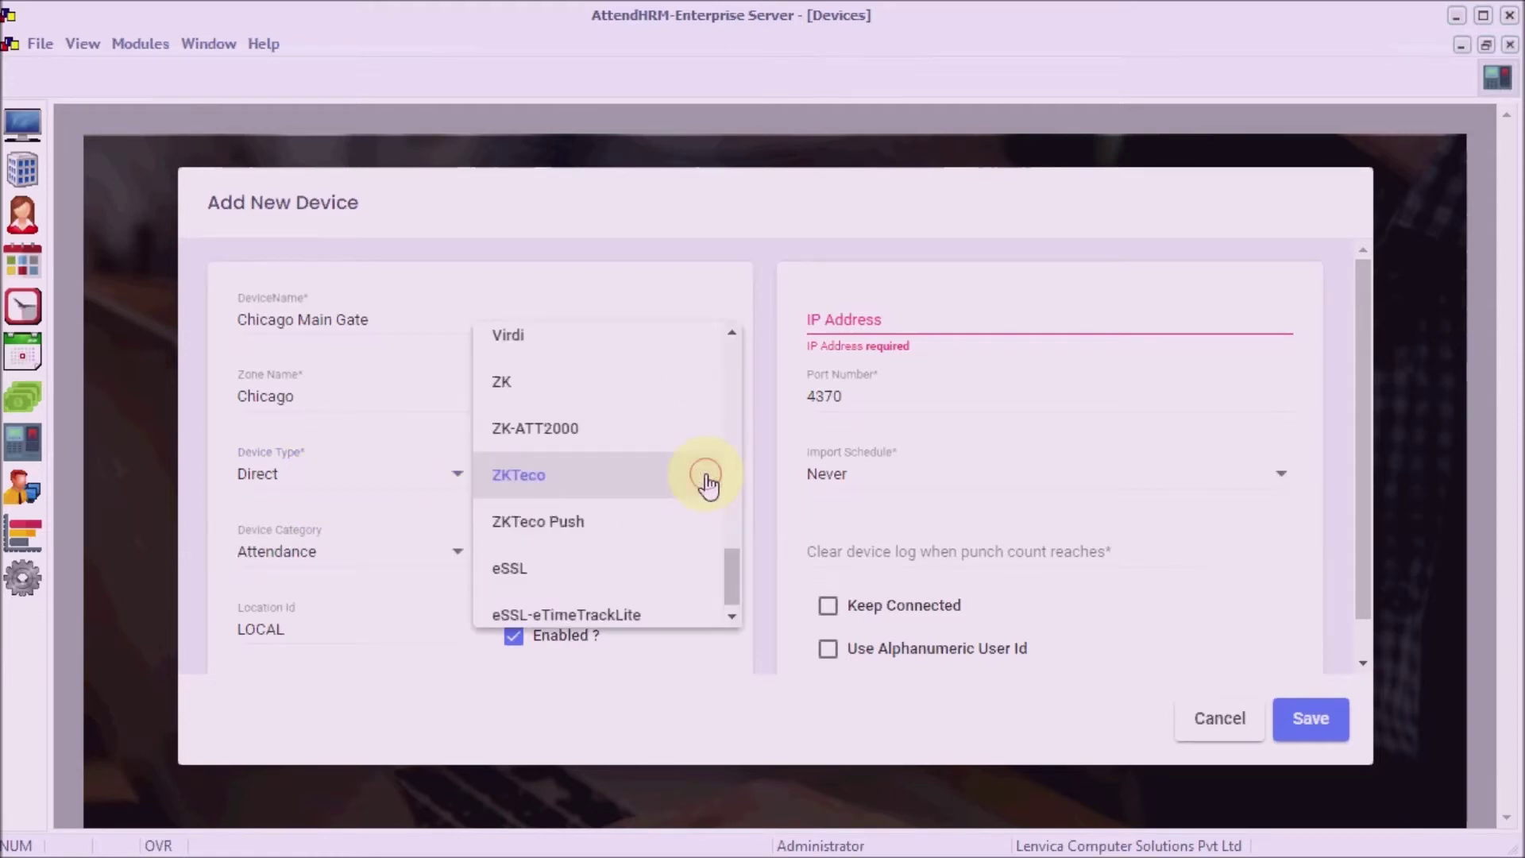
pyautogui.click(565, 498)
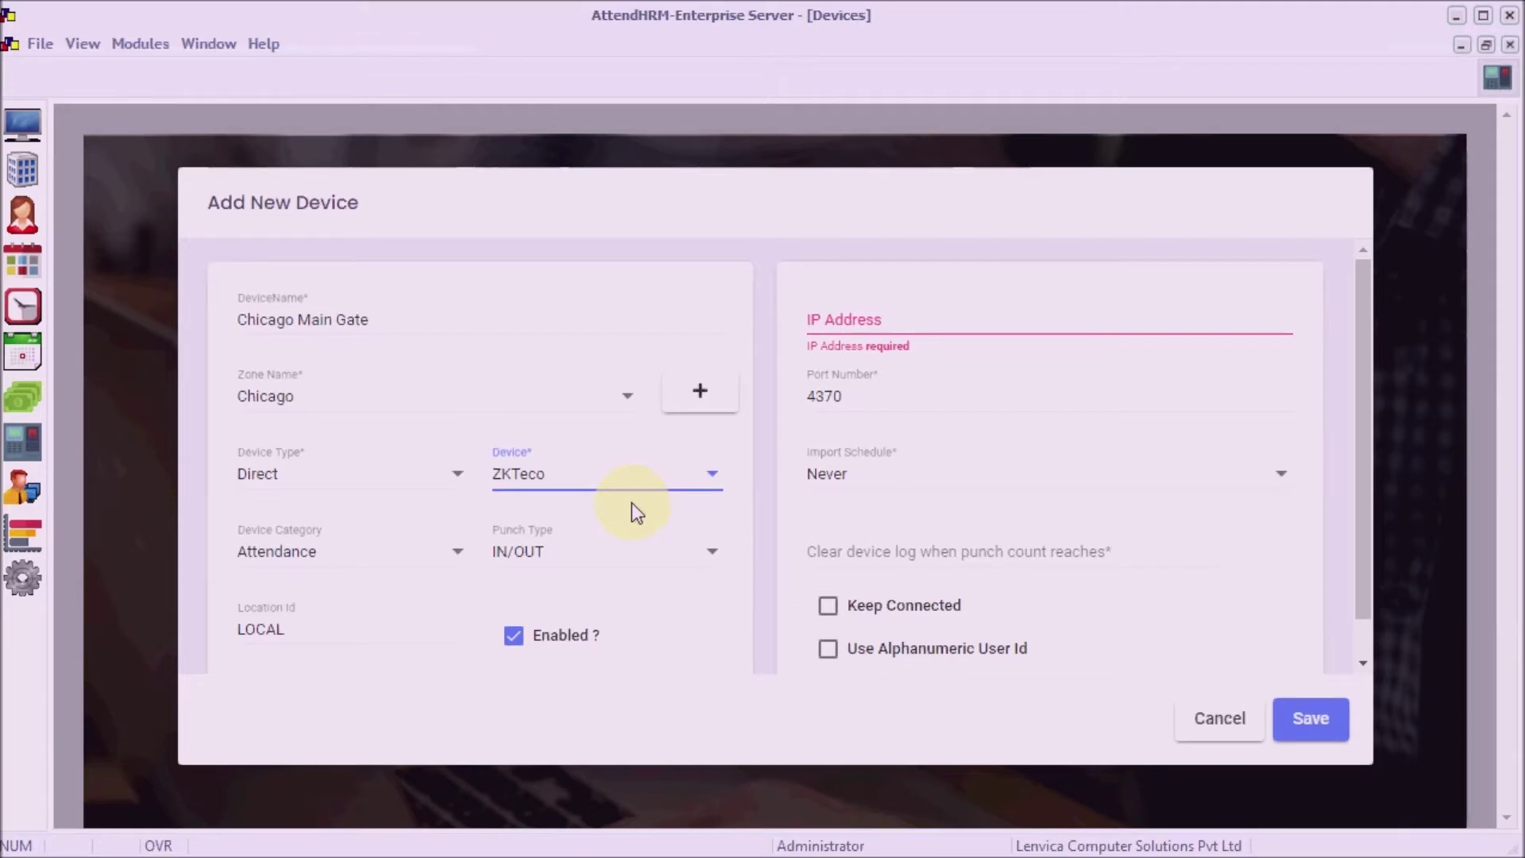
# - Choose Attendance as the device category and IN/OUT as the punch type
pyautogui.click(453, 554)
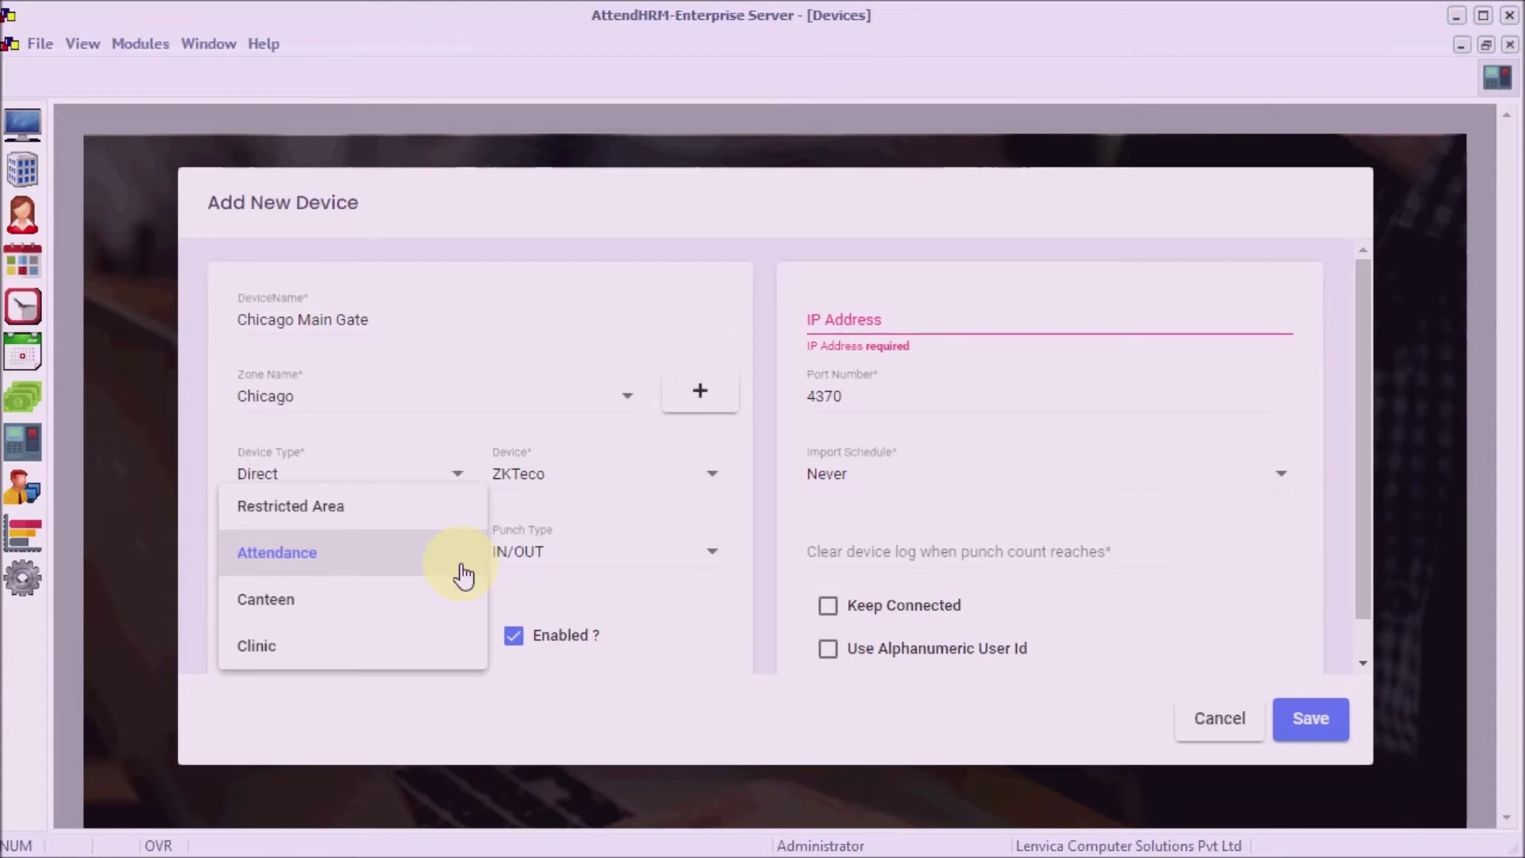
pyautogui.click(463, 575)
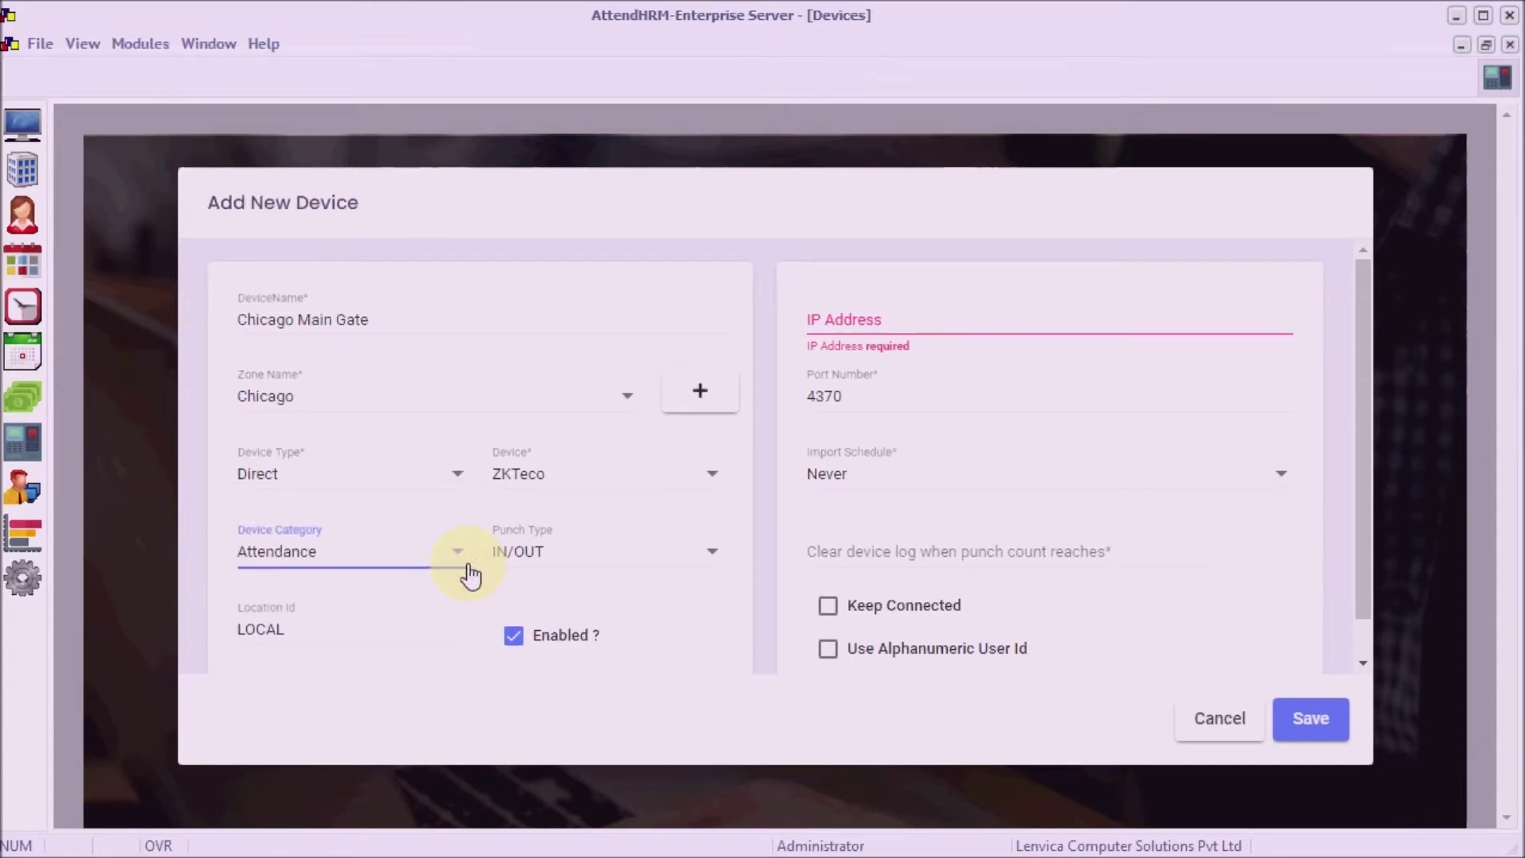
pyautogui.click(713, 552)
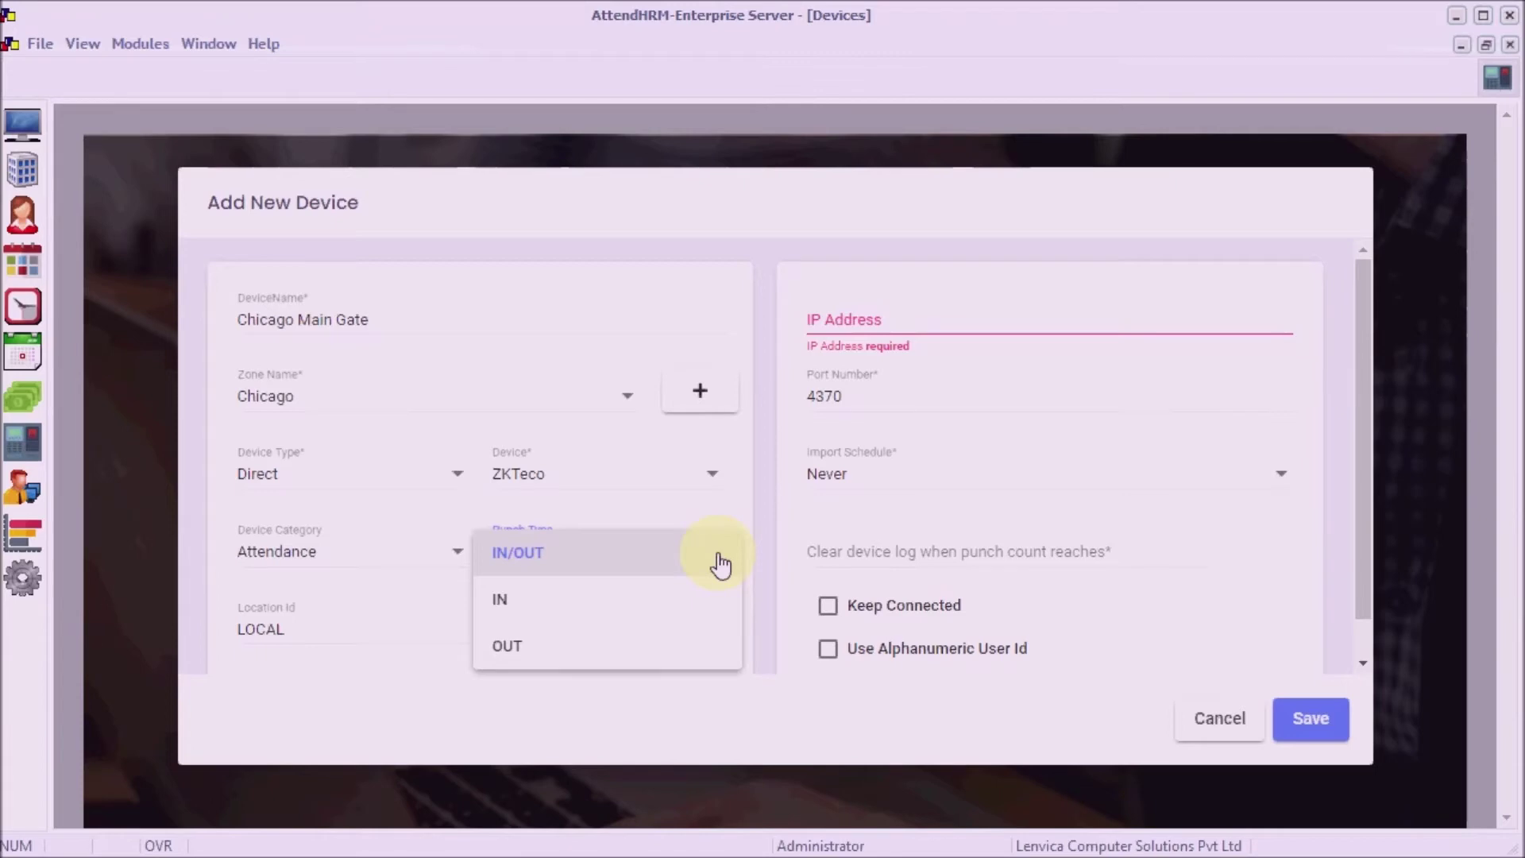
pyautogui.click(720, 564)
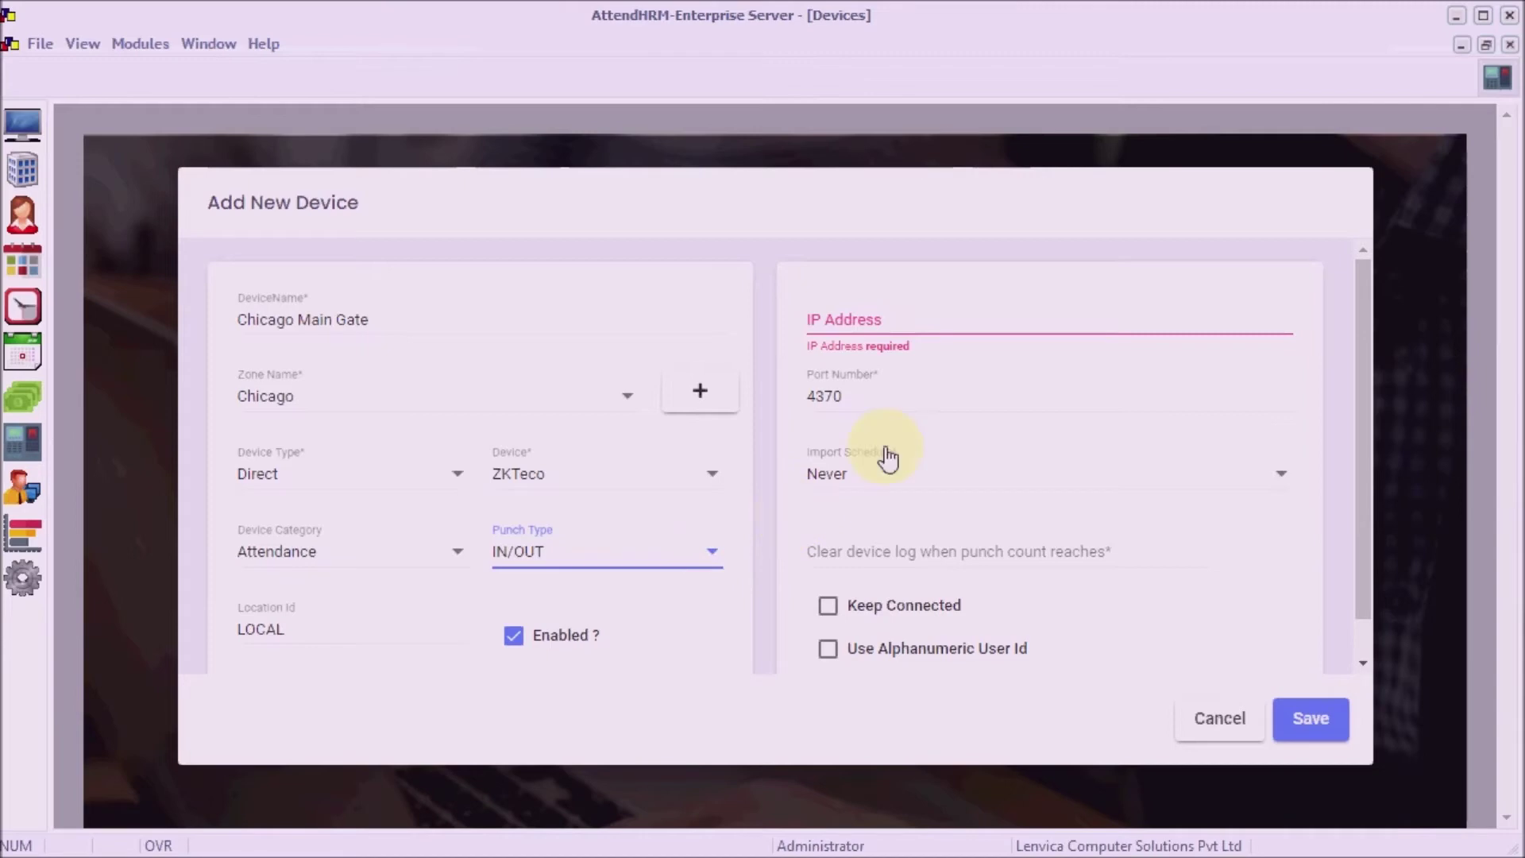
# - Enter 192.168.1.71 as the device's IP address, with port number 4370
pyautogui.click(1078, 317)
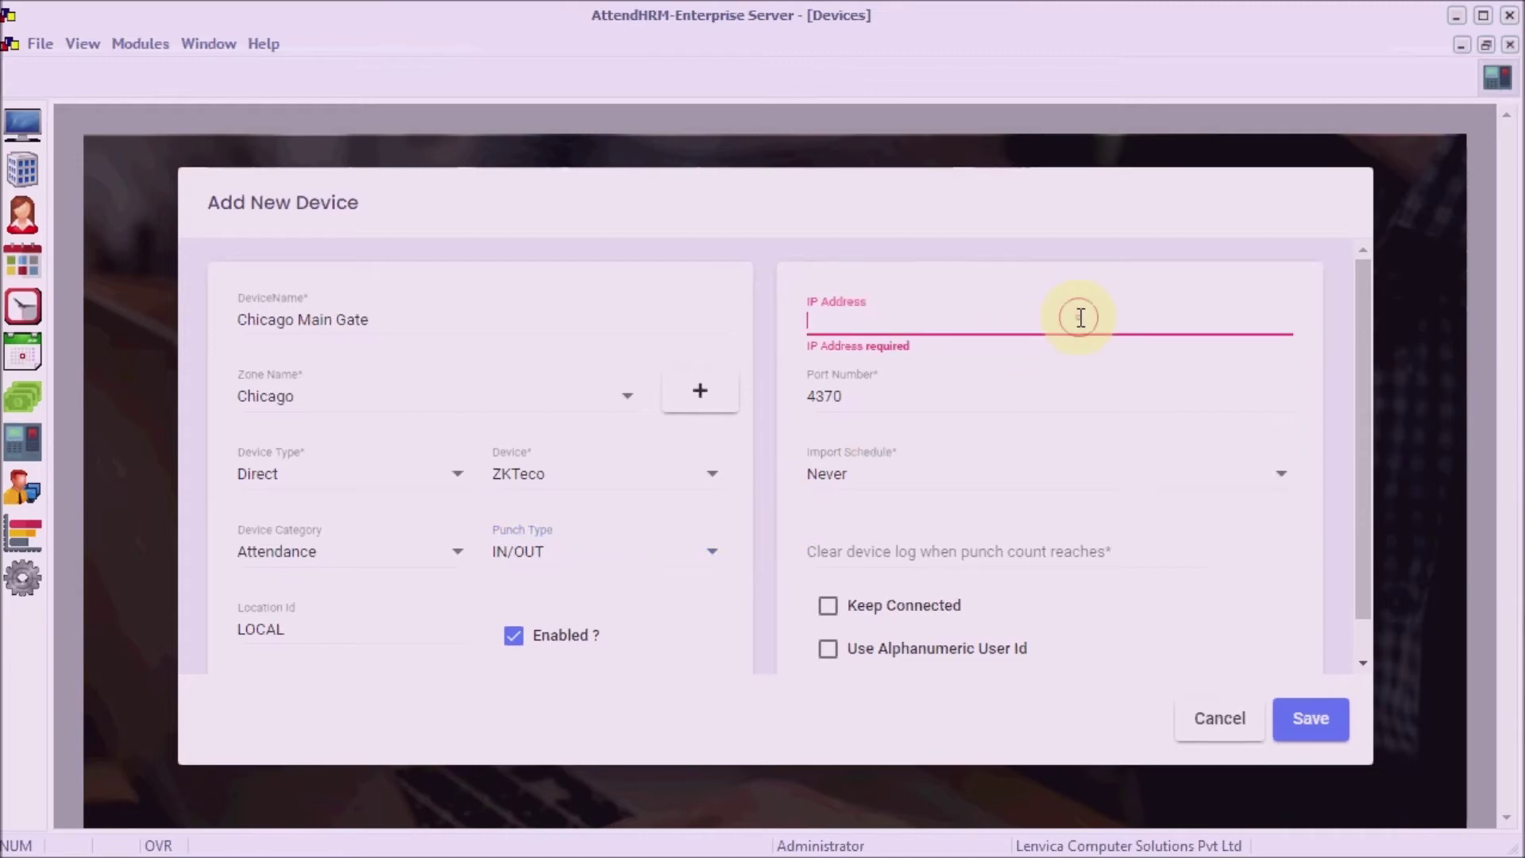
pyautogui.write('192')
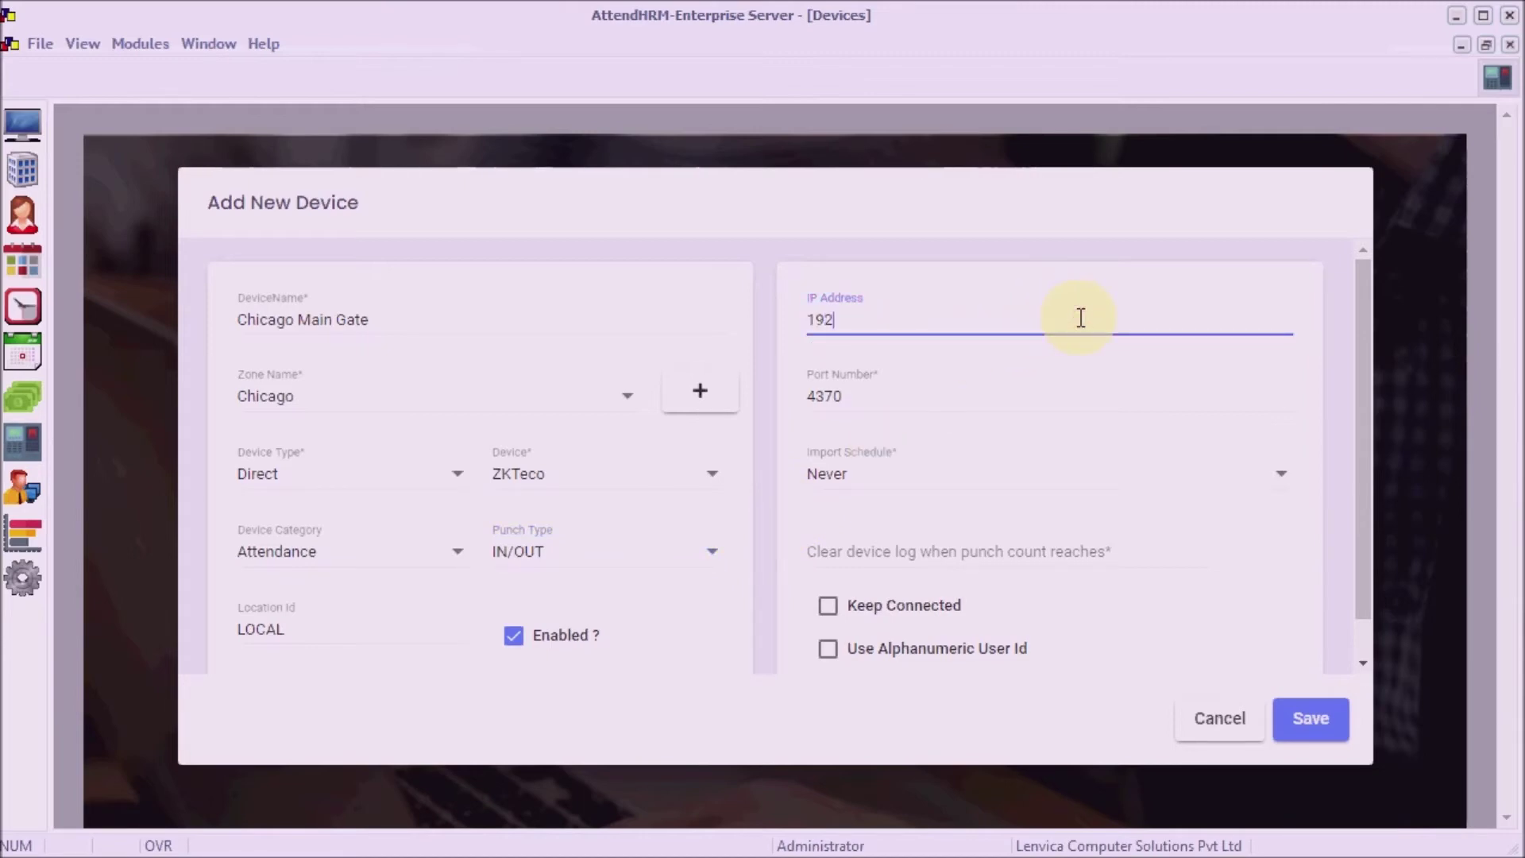
pyautogui.write('.168.1.71')
pyautogui.click(1033, 400)
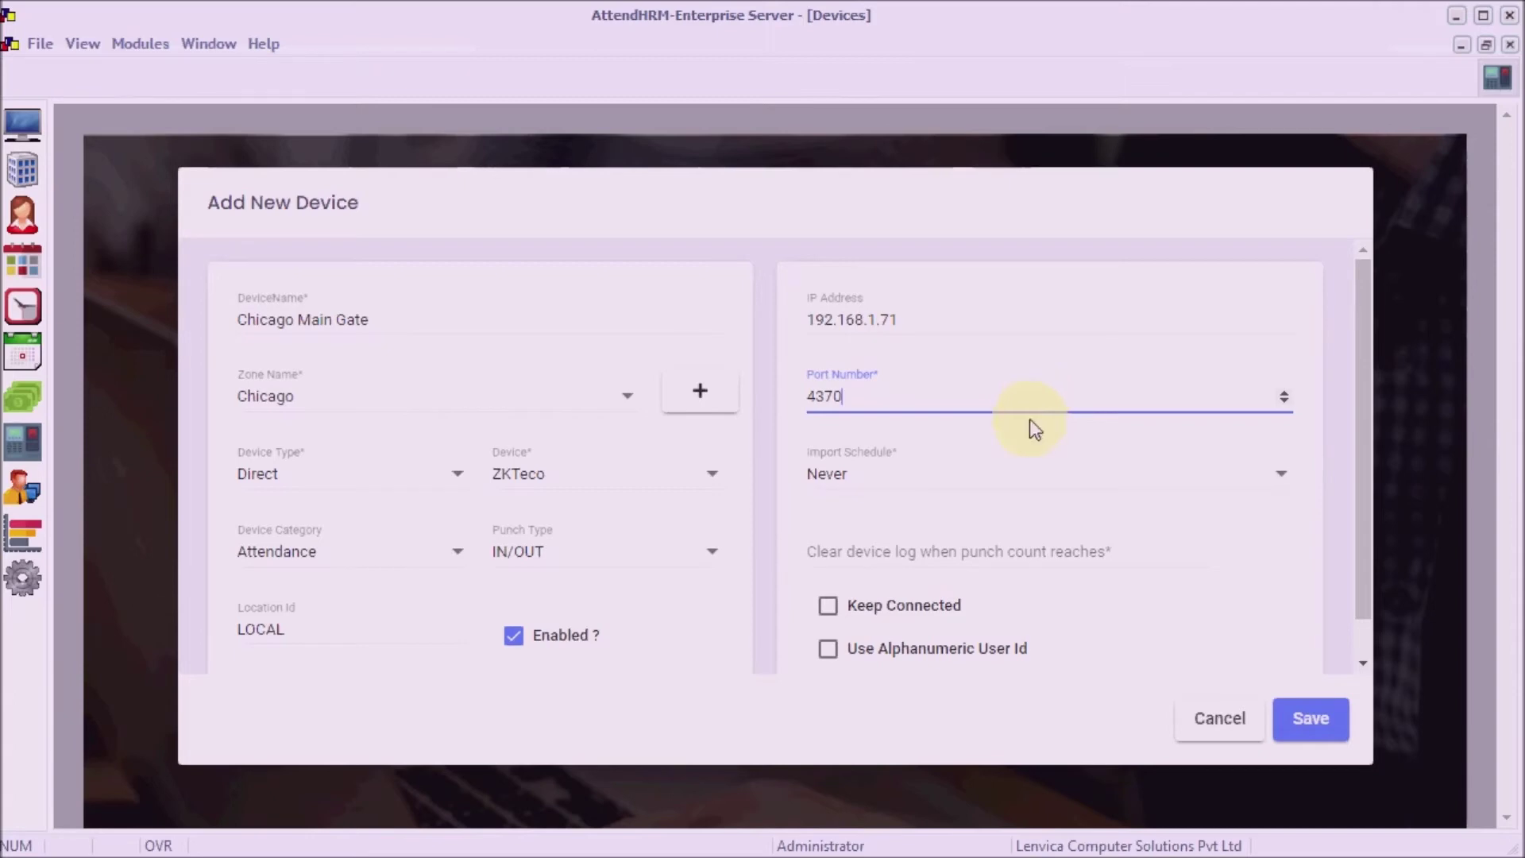
# - Set the import schedule to 10 Minutes and have the device log cleared when the punch count reaches 10000
pyautogui.click(1015, 493)
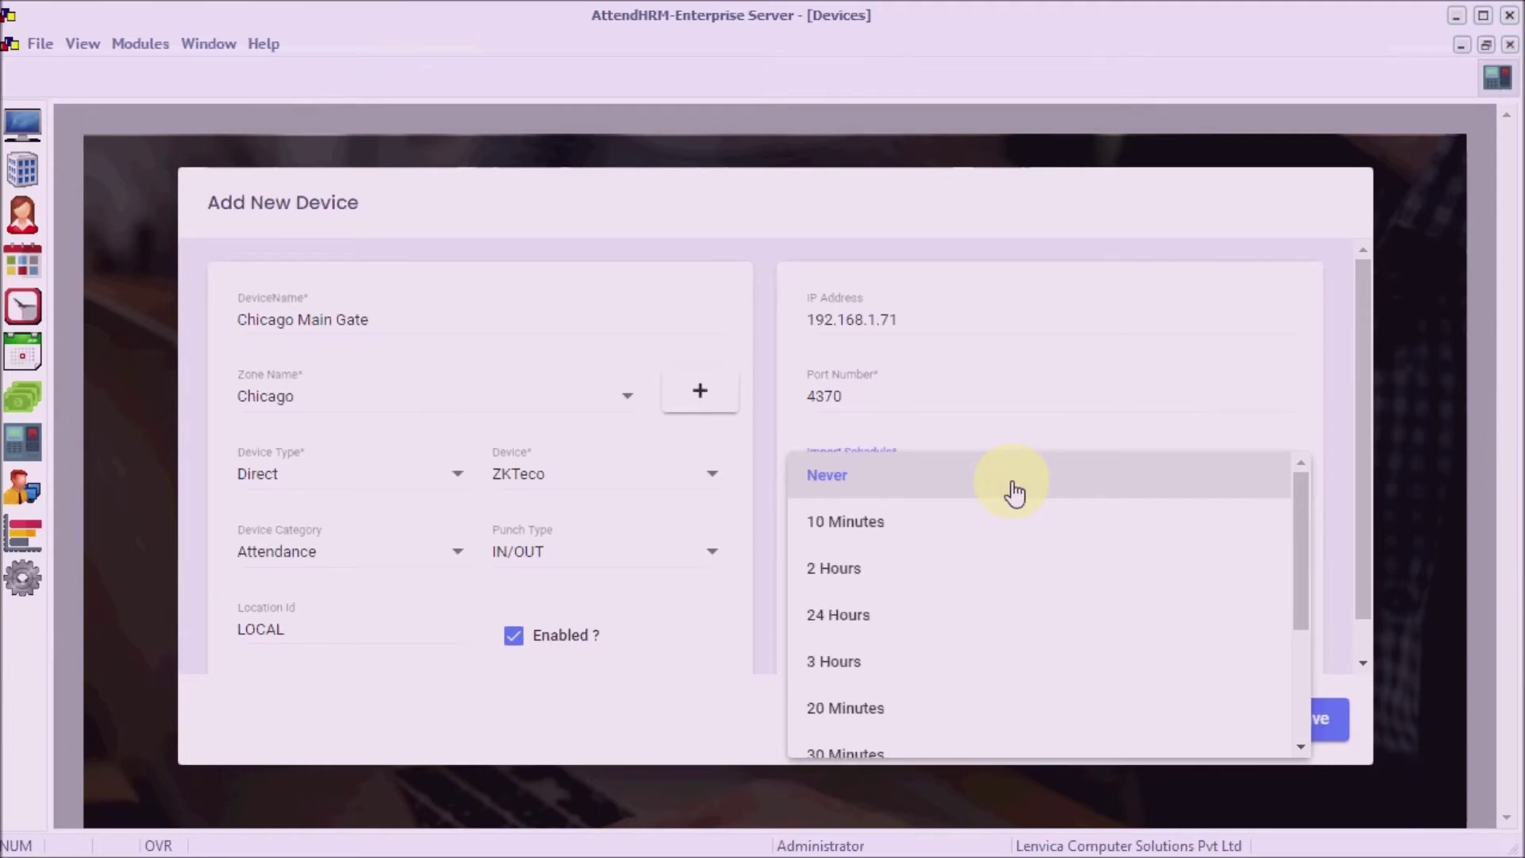
pyautogui.click(955, 539)
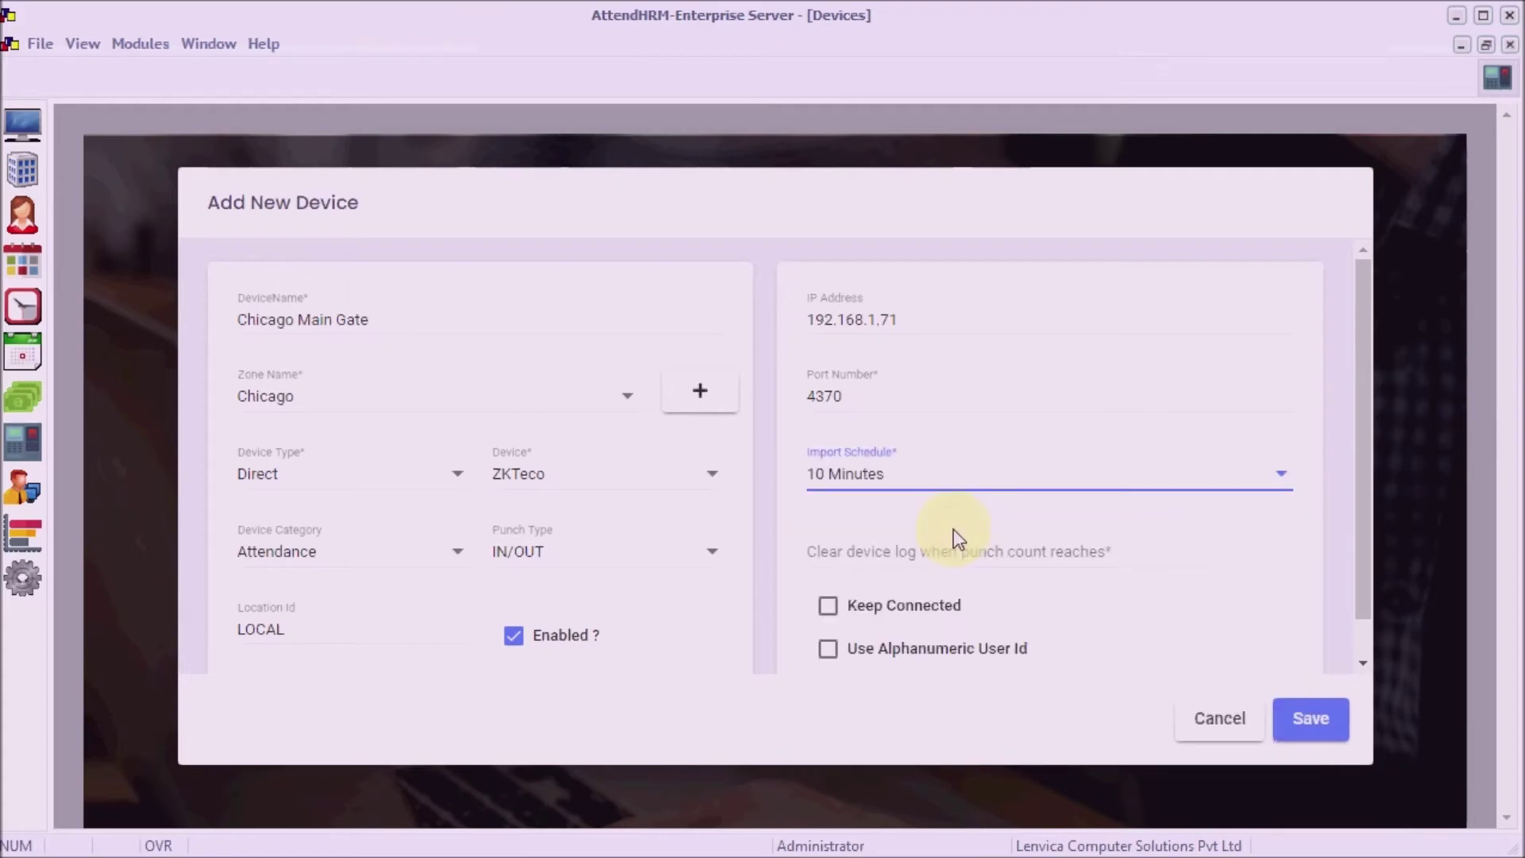
pyautogui.click(1077, 551)
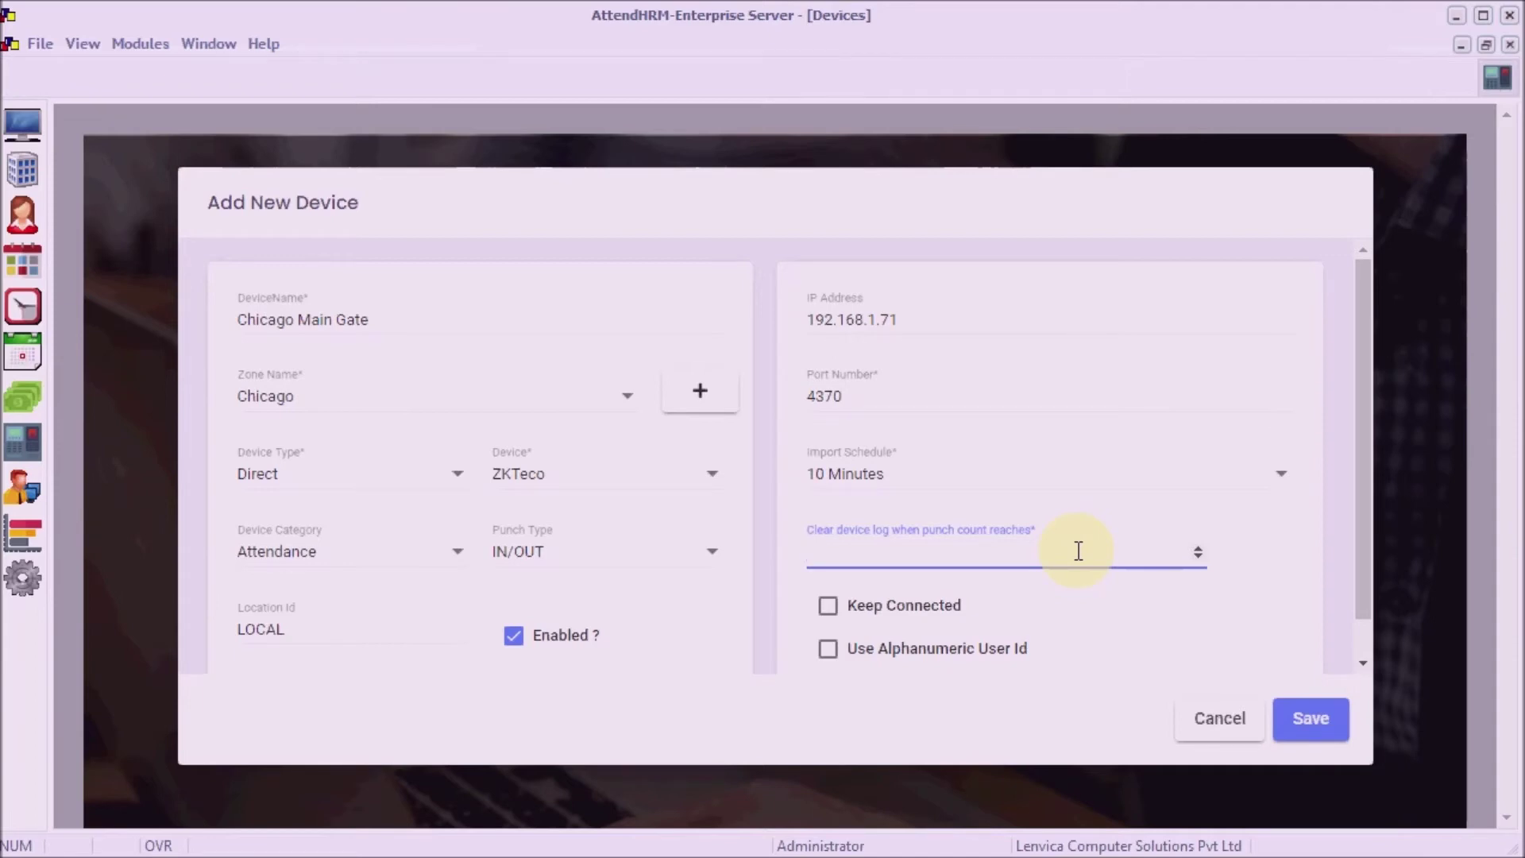
pyautogui.write('0000')
# - Enable the use of alphanumeric user IDs and save the new device
pyautogui.click(824, 662)
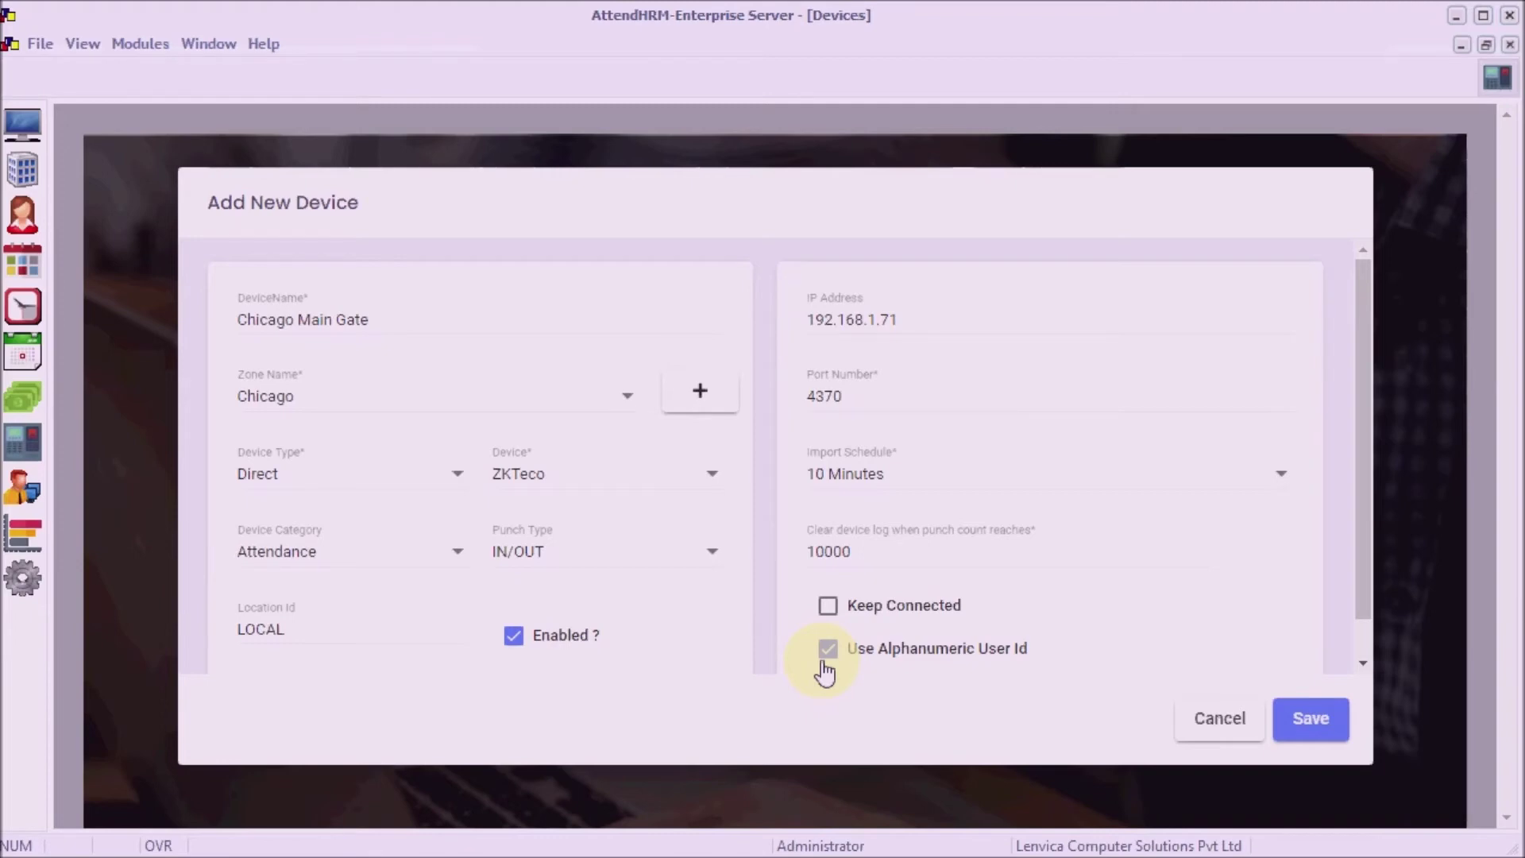
pyautogui.click(824, 664)
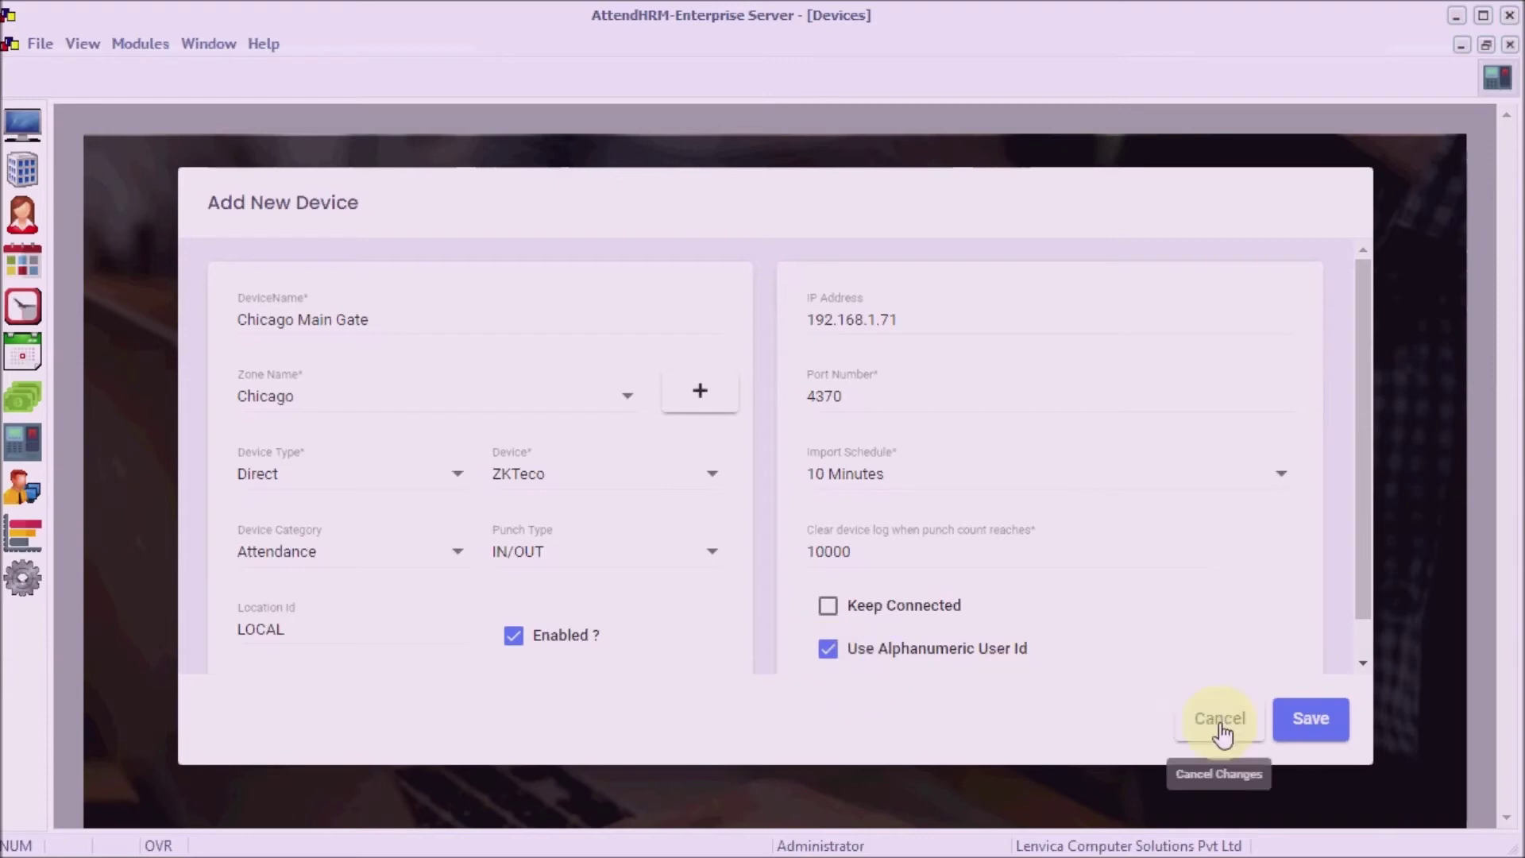
pyautogui.click(1322, 737)
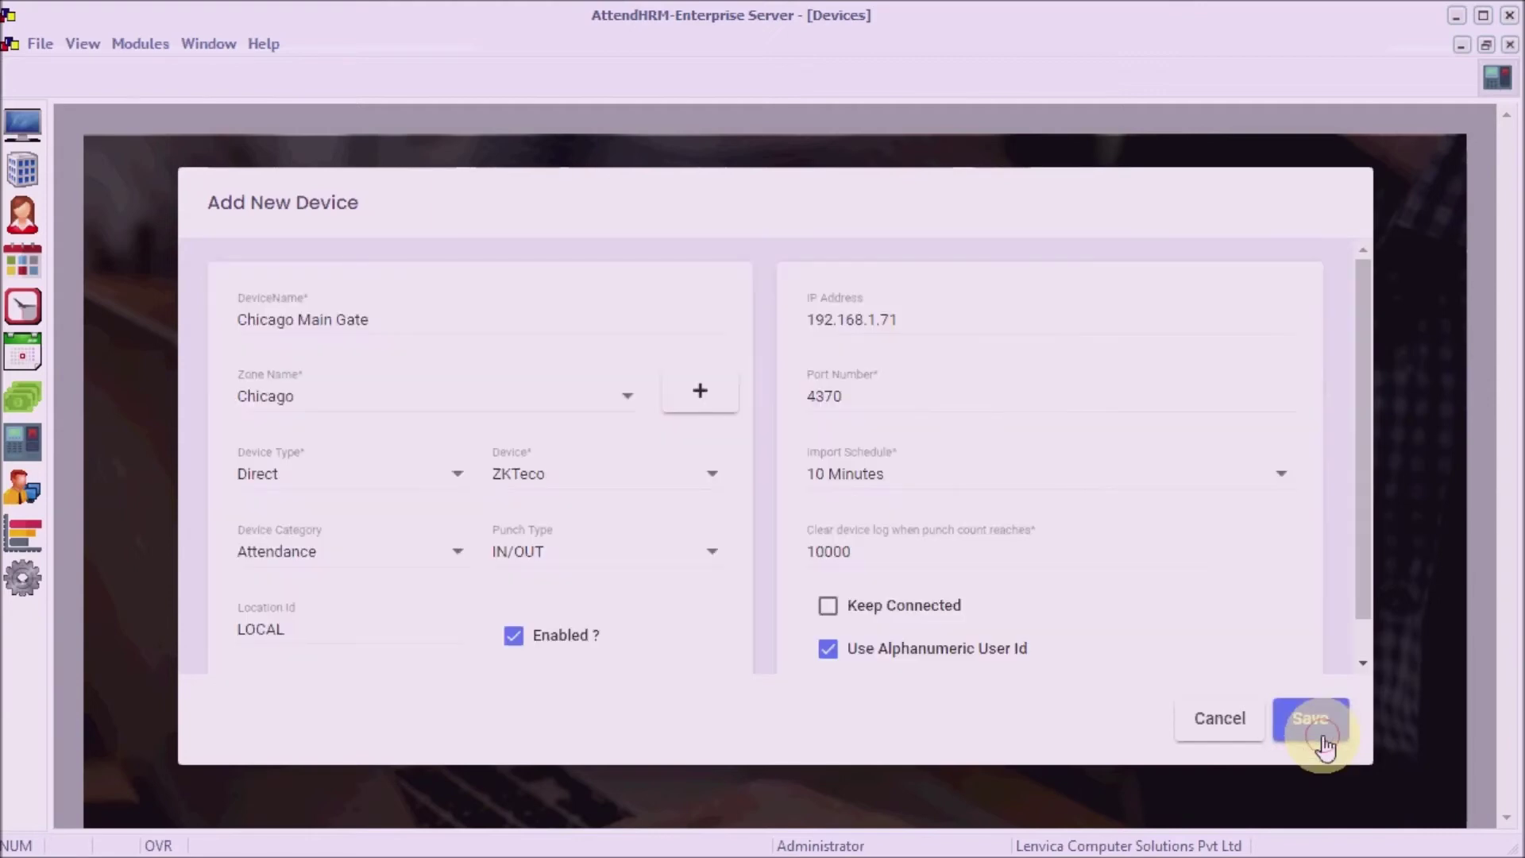
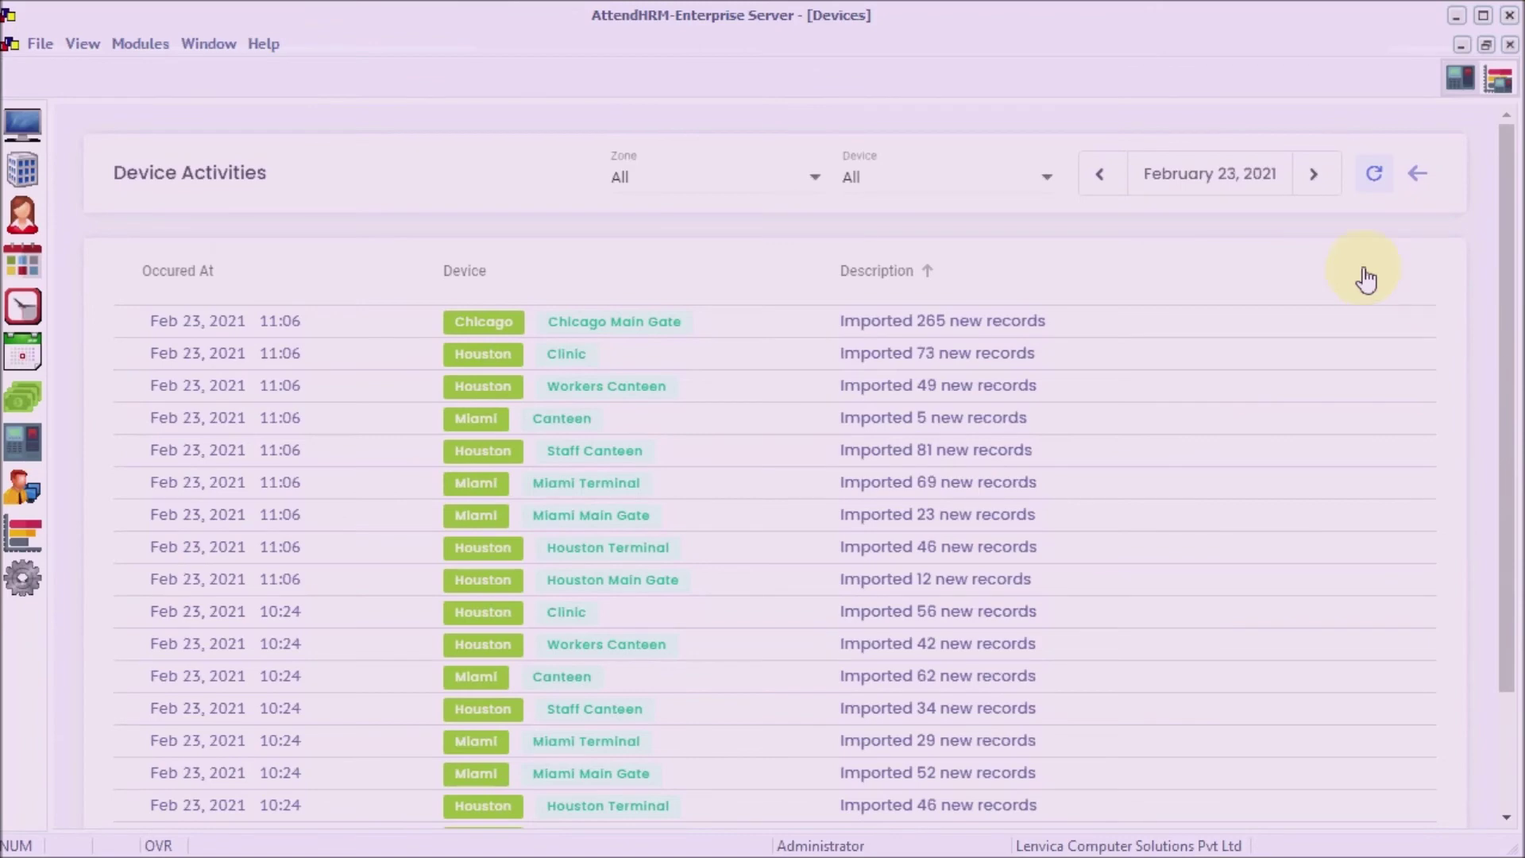
# - Filter the device activities by the Chicago zone and the Chicago Main Gate device
pyautogui.click(819, 190)
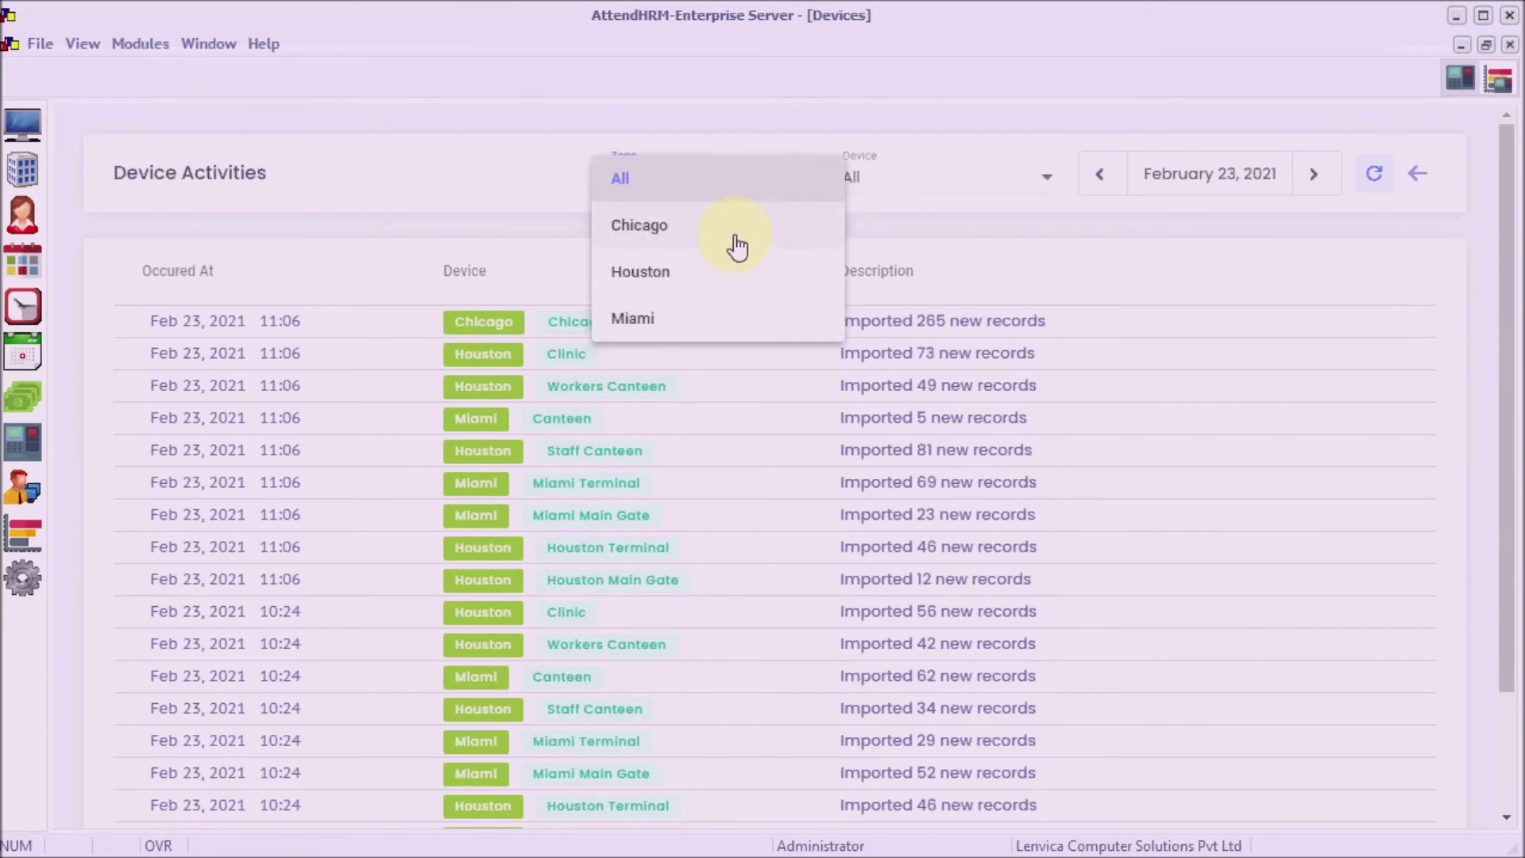
pyautogui.click(738, 238)
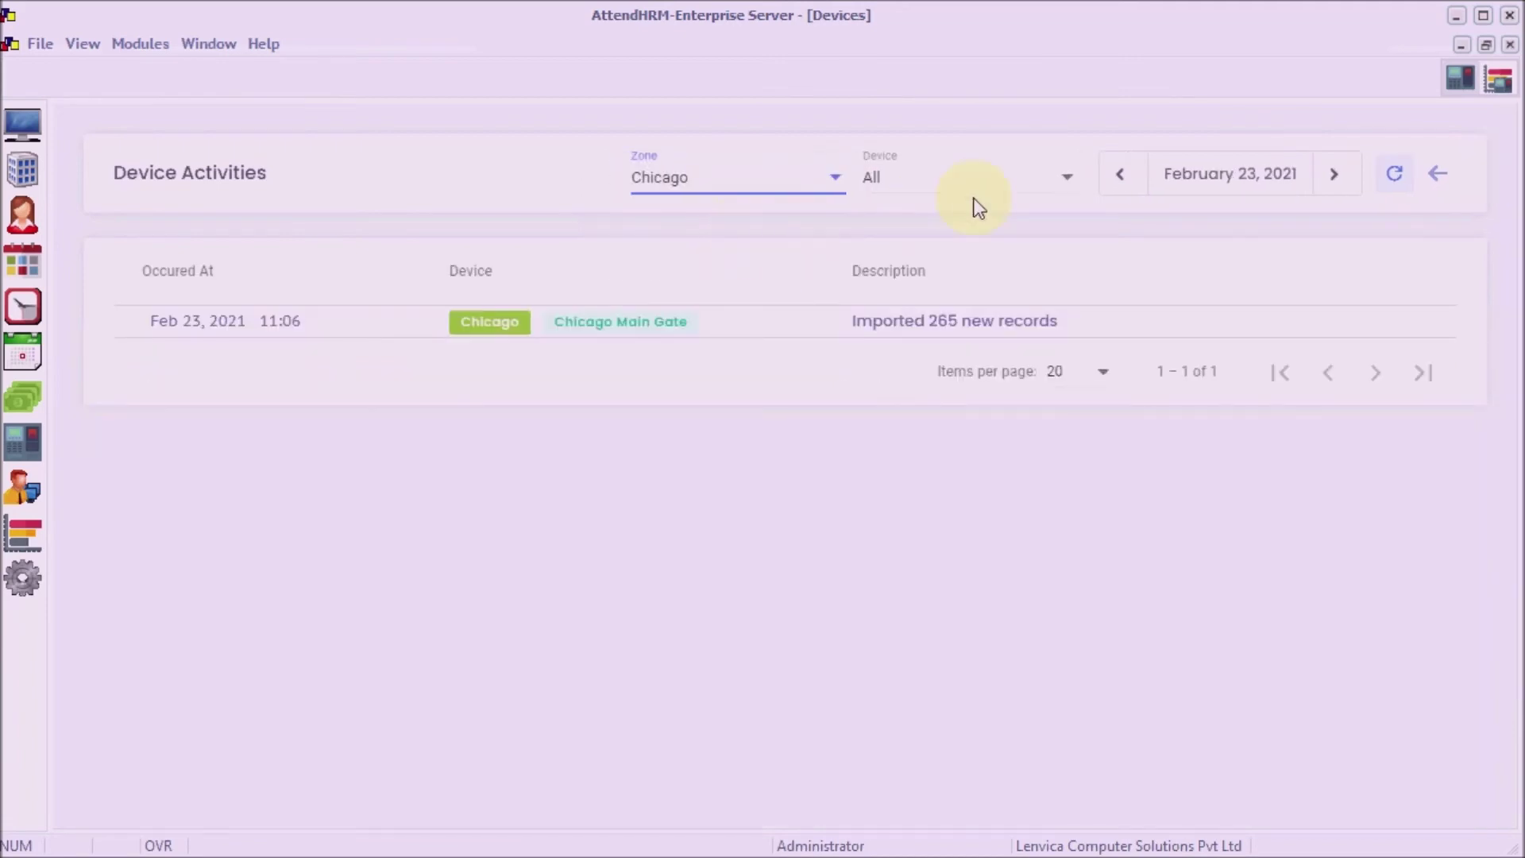
pyautogui.click(1011, 187)
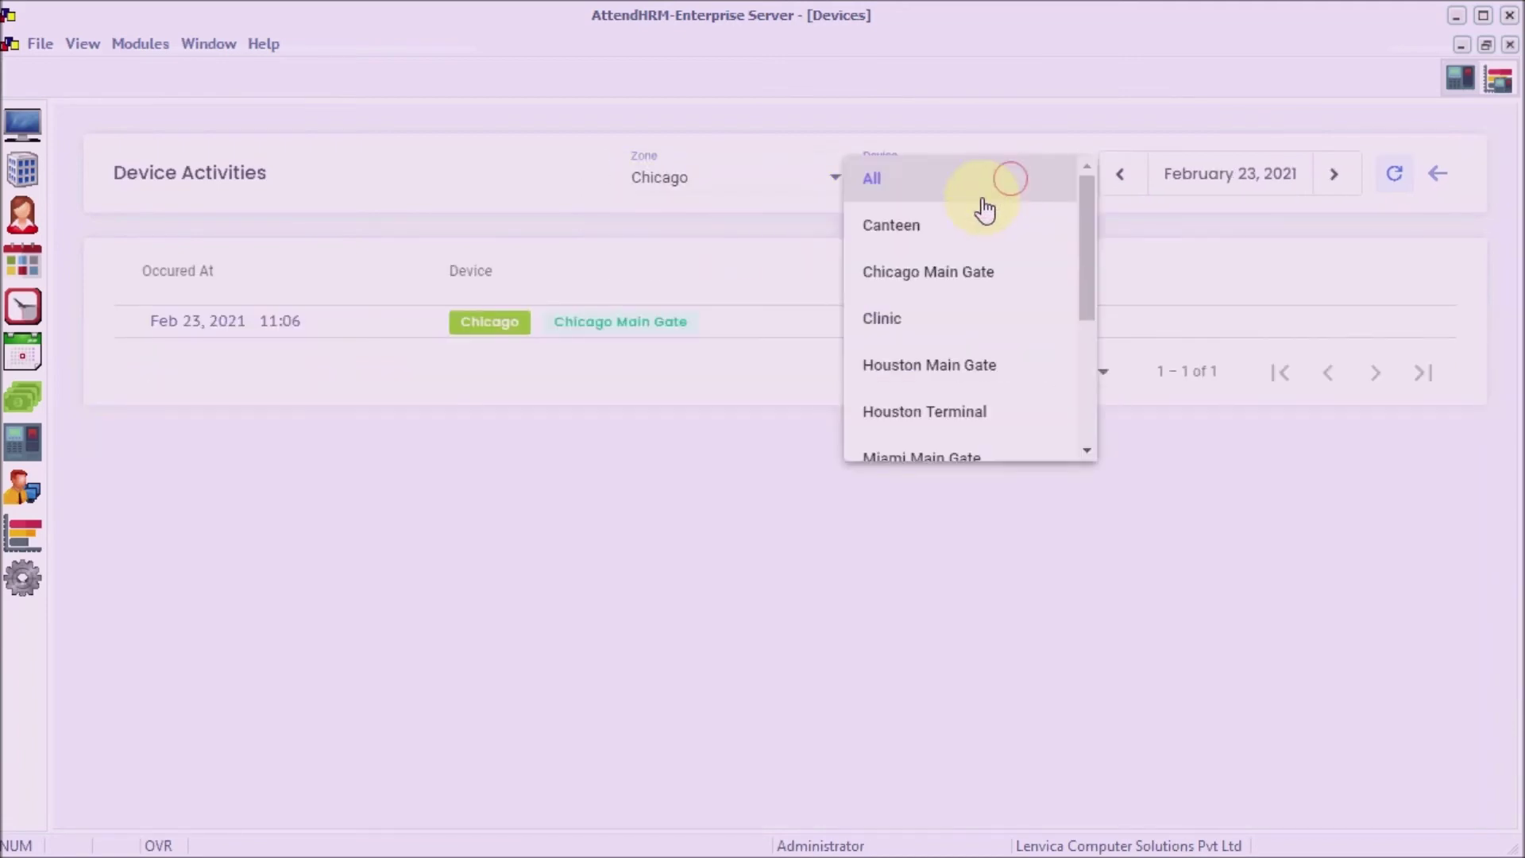
pyautogui.click(949, 294)
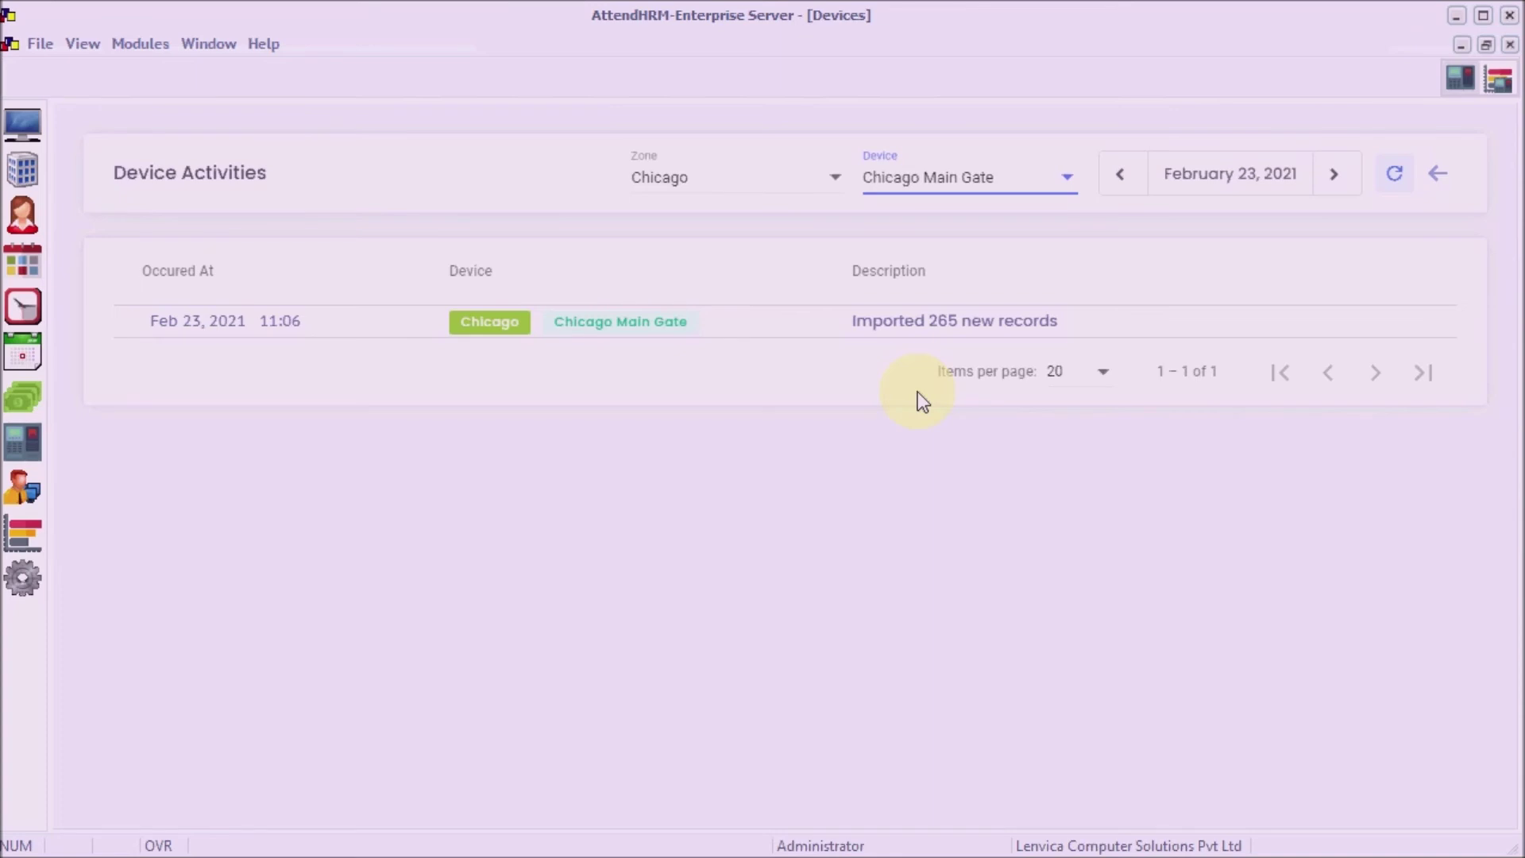
# - Switch to the Employee module, agreeing to close all open screens, and open the first active employee's record
pyautogui.click(27, 227)
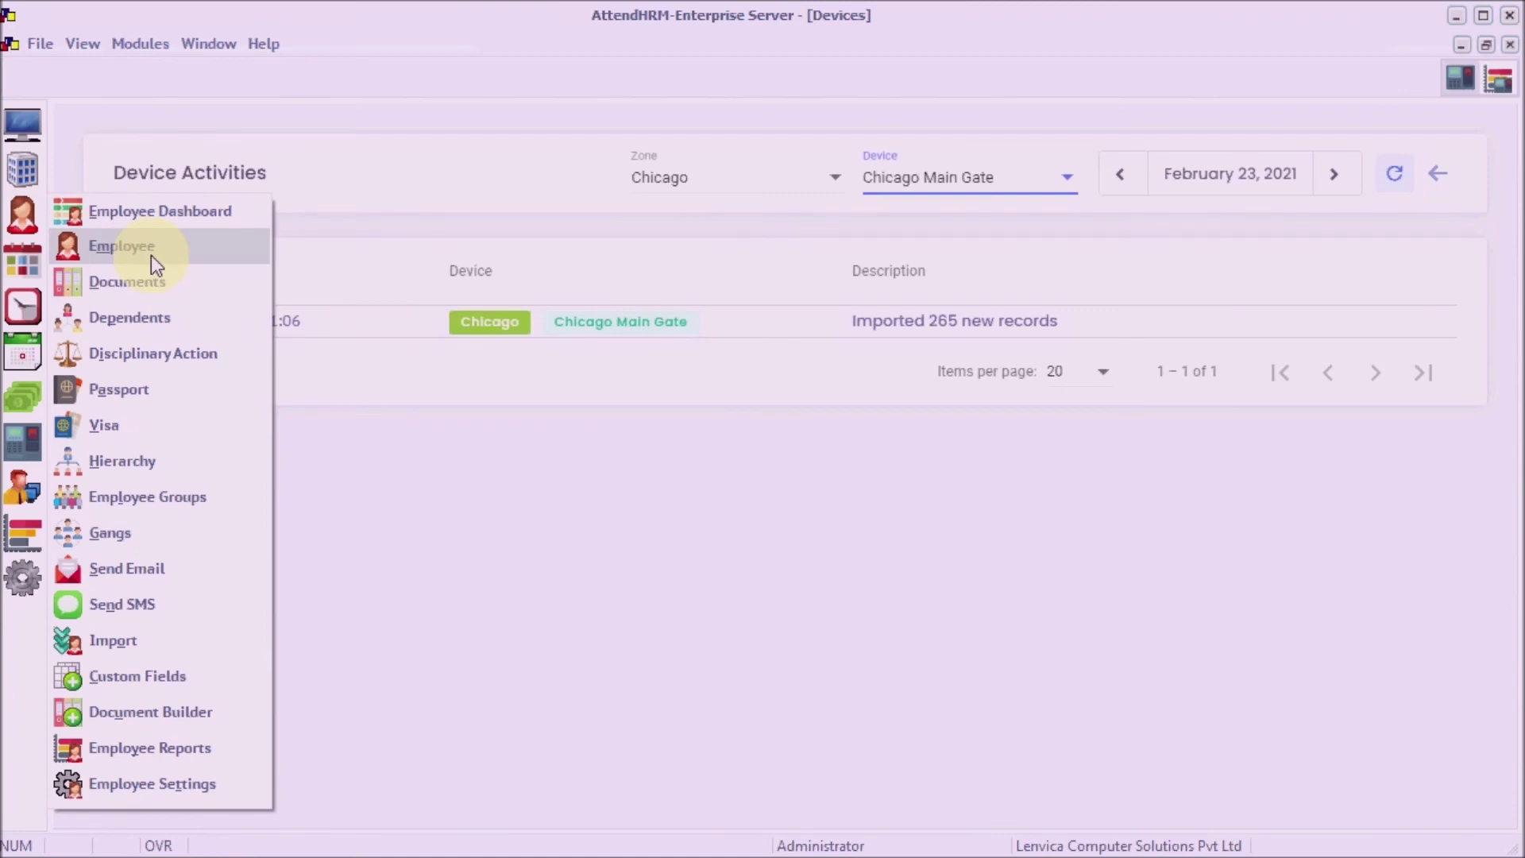
pyautogui.click(152, 255)
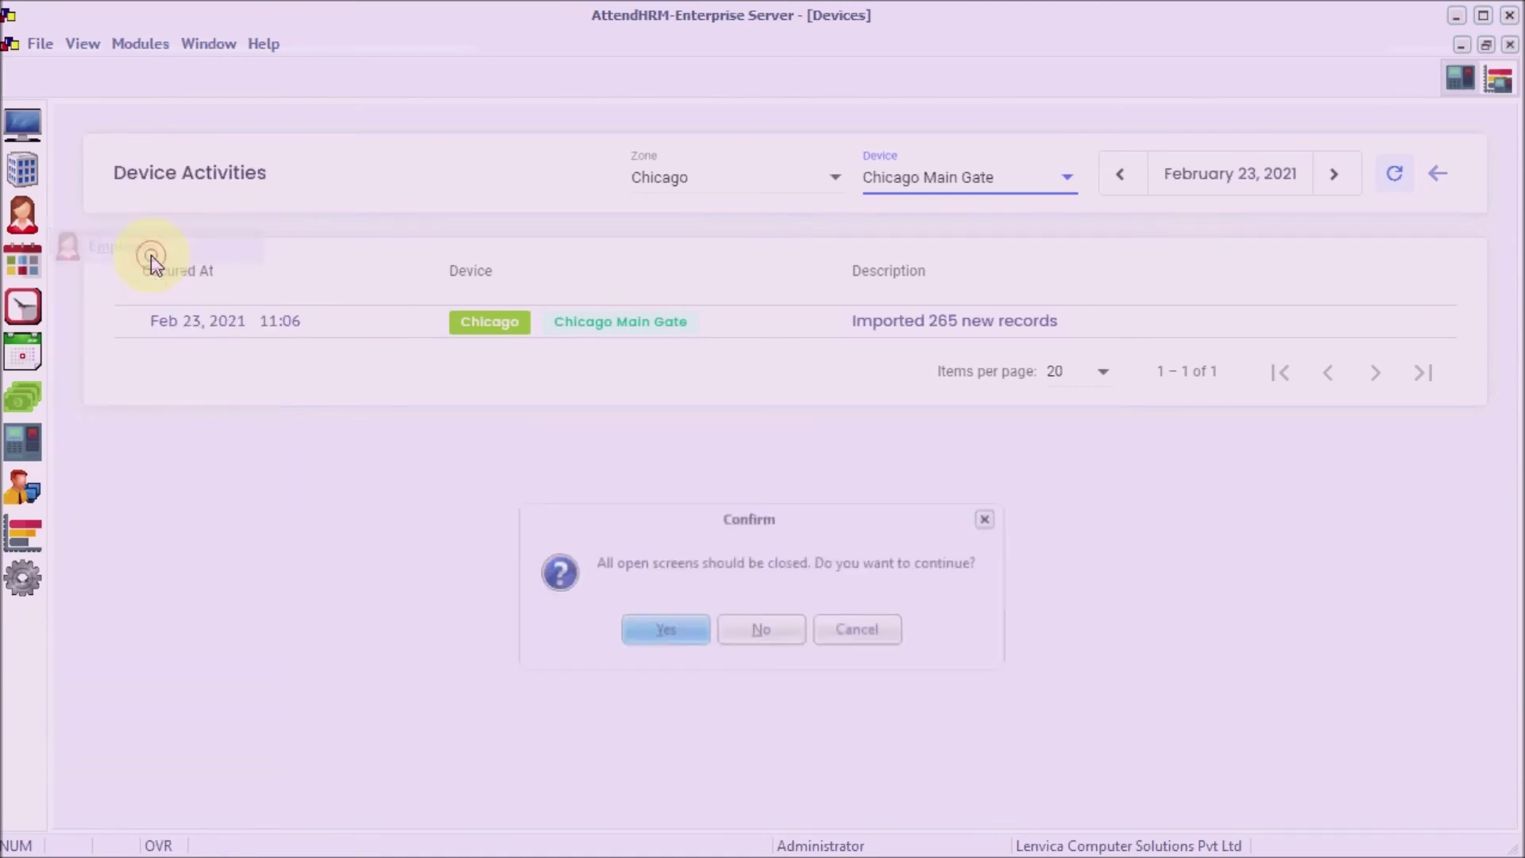
pyautogui.click(641, 627)
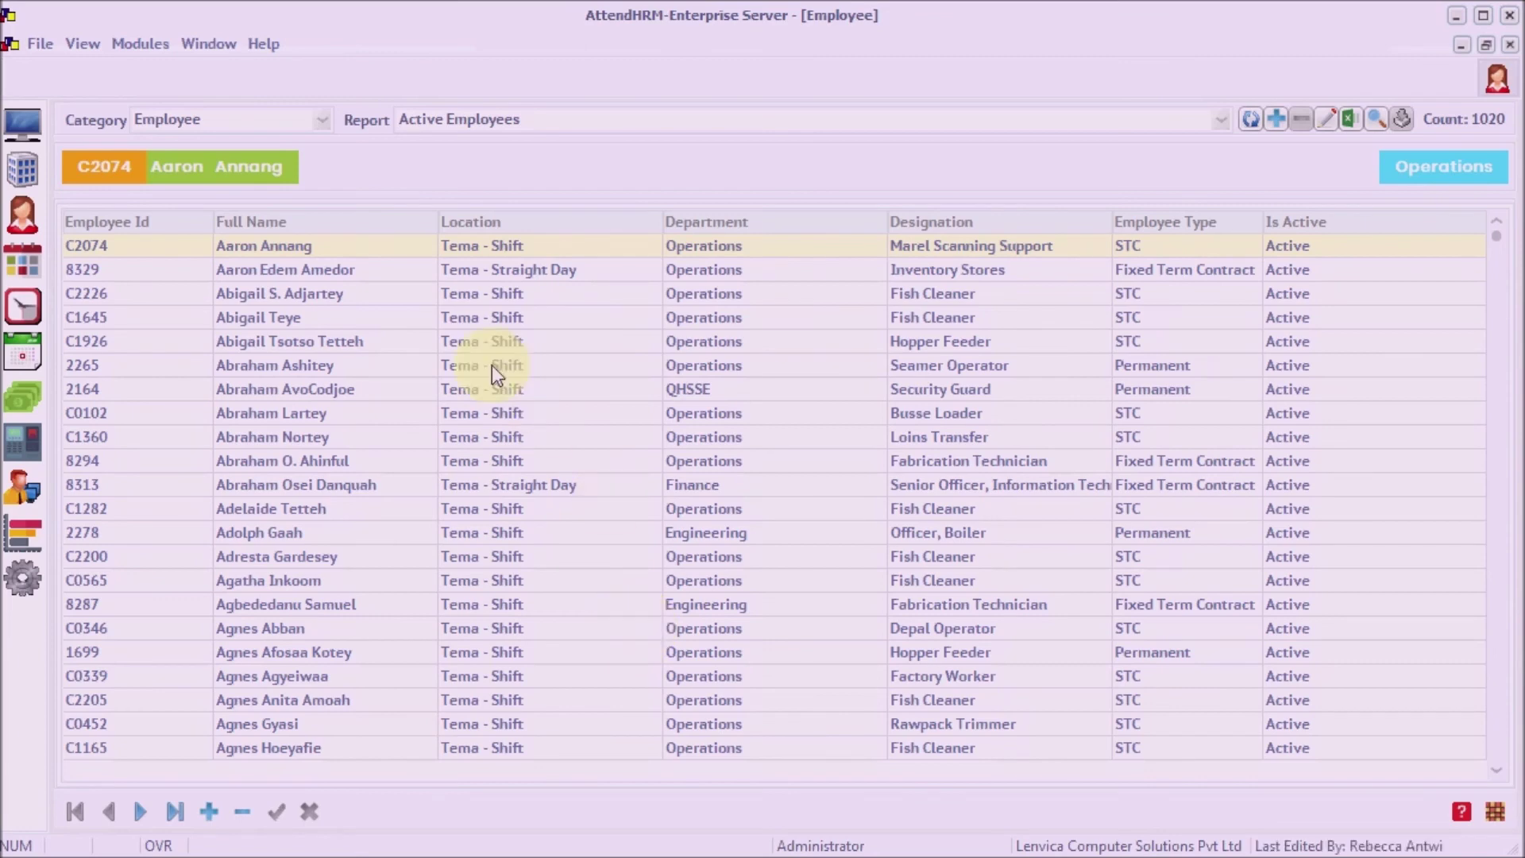
pyautogui.doubleClick(412, 251)
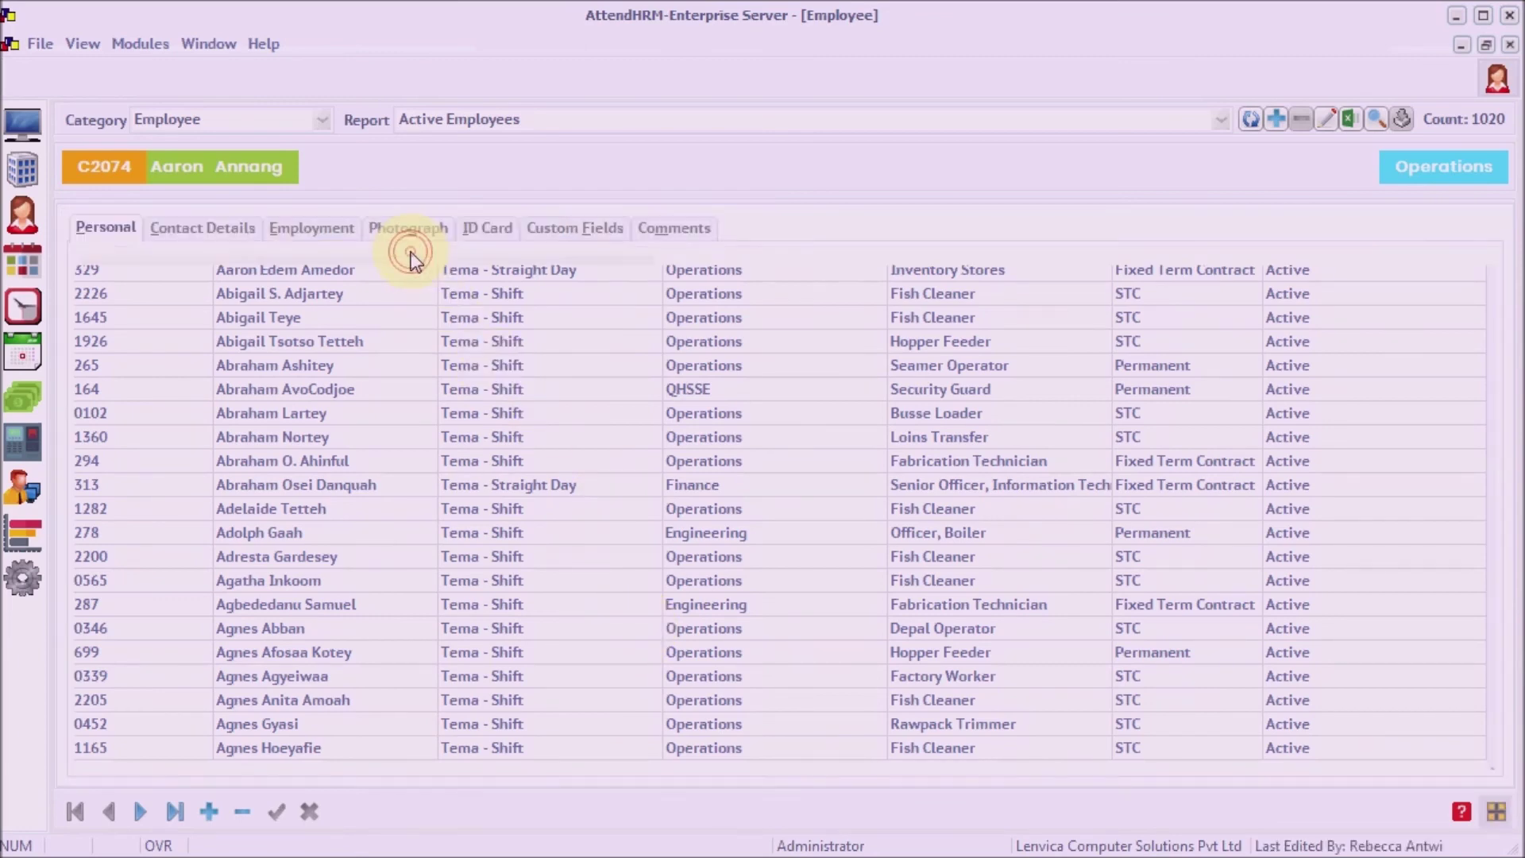
# - Open the employee's employment details and highlight the badge number
pyautogui.click(343, 236)
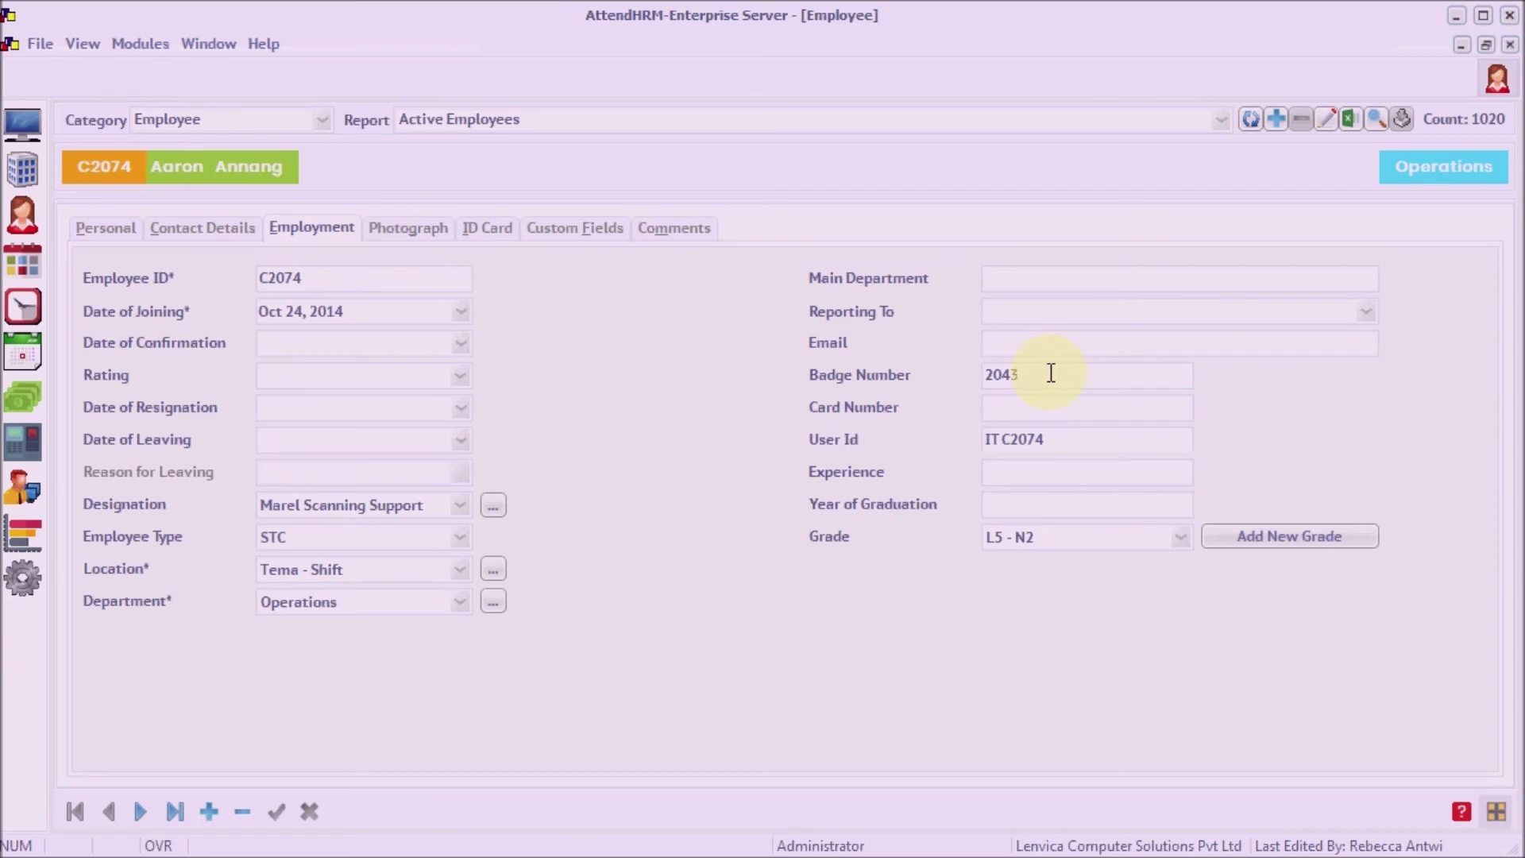
pyautogui.moveTo(1051, 373); pyautogui.dragTo(974, 372)
# - Switch to Device Reports, agreeing to close all open screens, then open the Raw Punch report and show each punch's device and zone
pyautogui.click(24, 449)
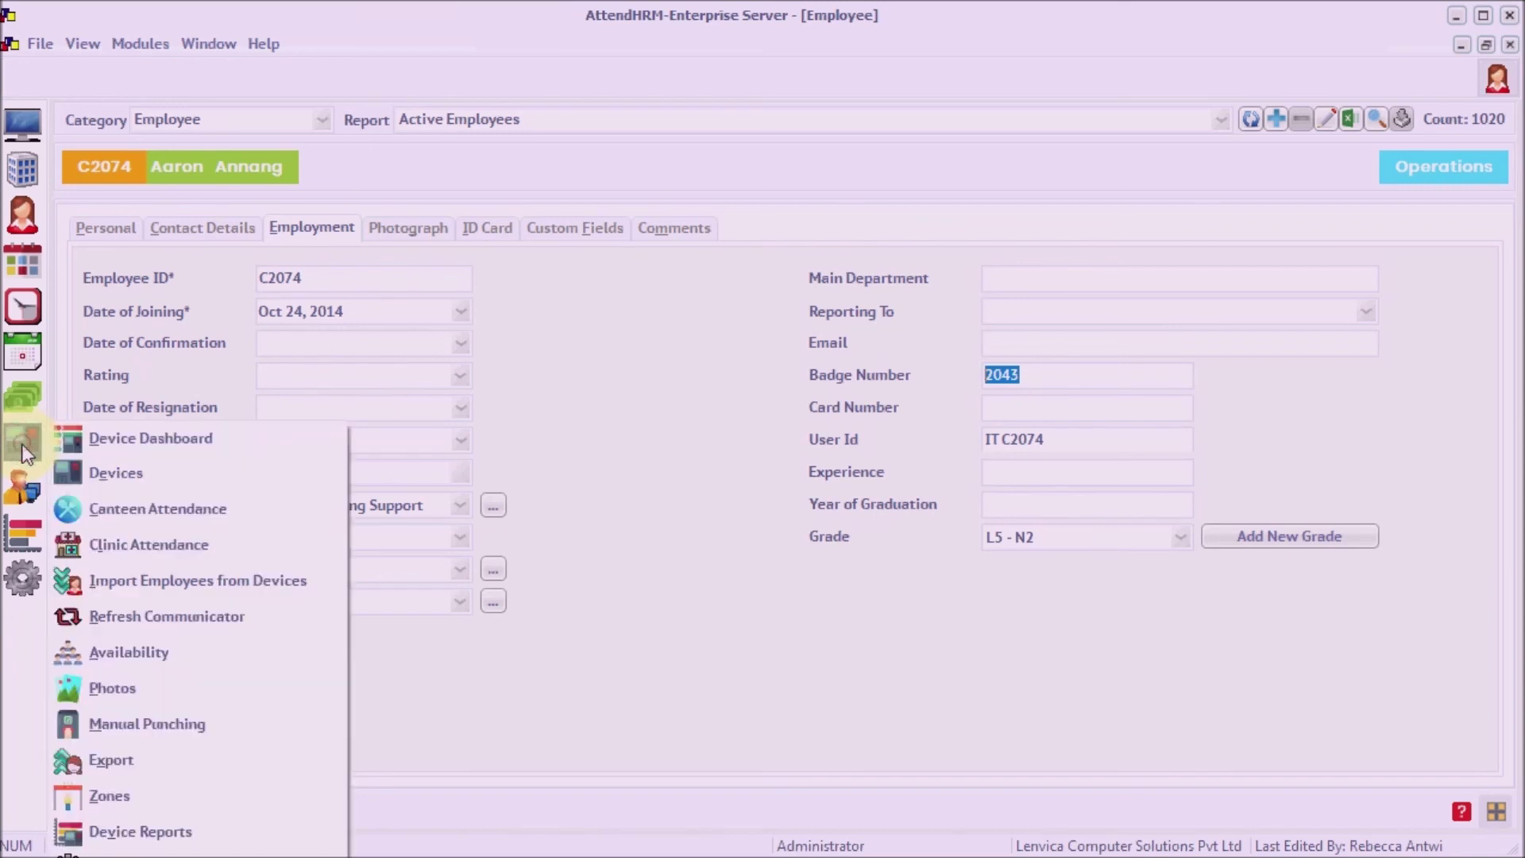
pyautogui.click(159, 841)
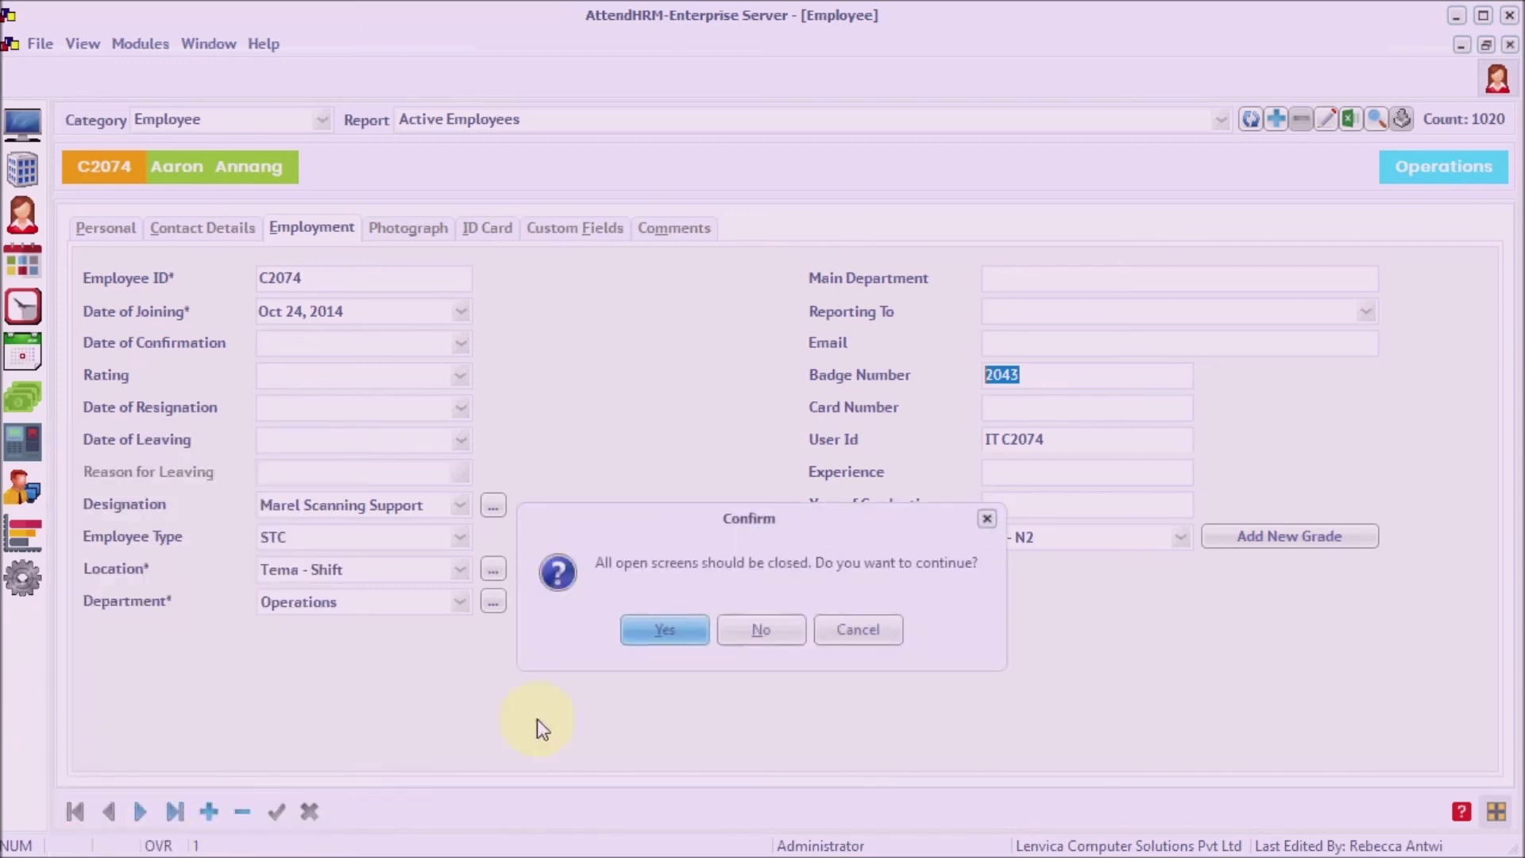
pyautogui.click(677, 641)
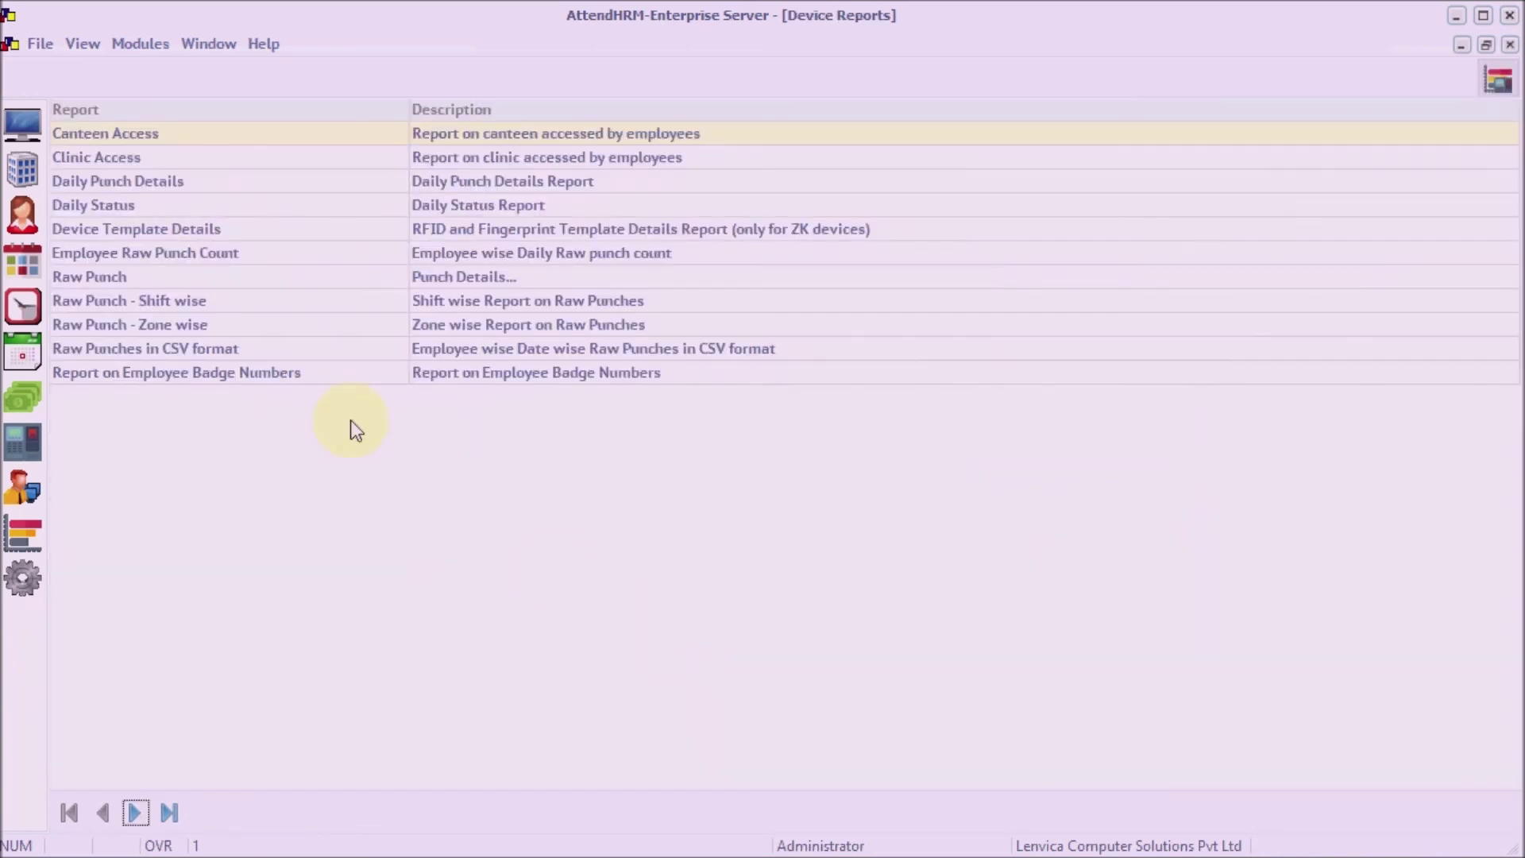
pyautogui.doubleClick(237, 279)
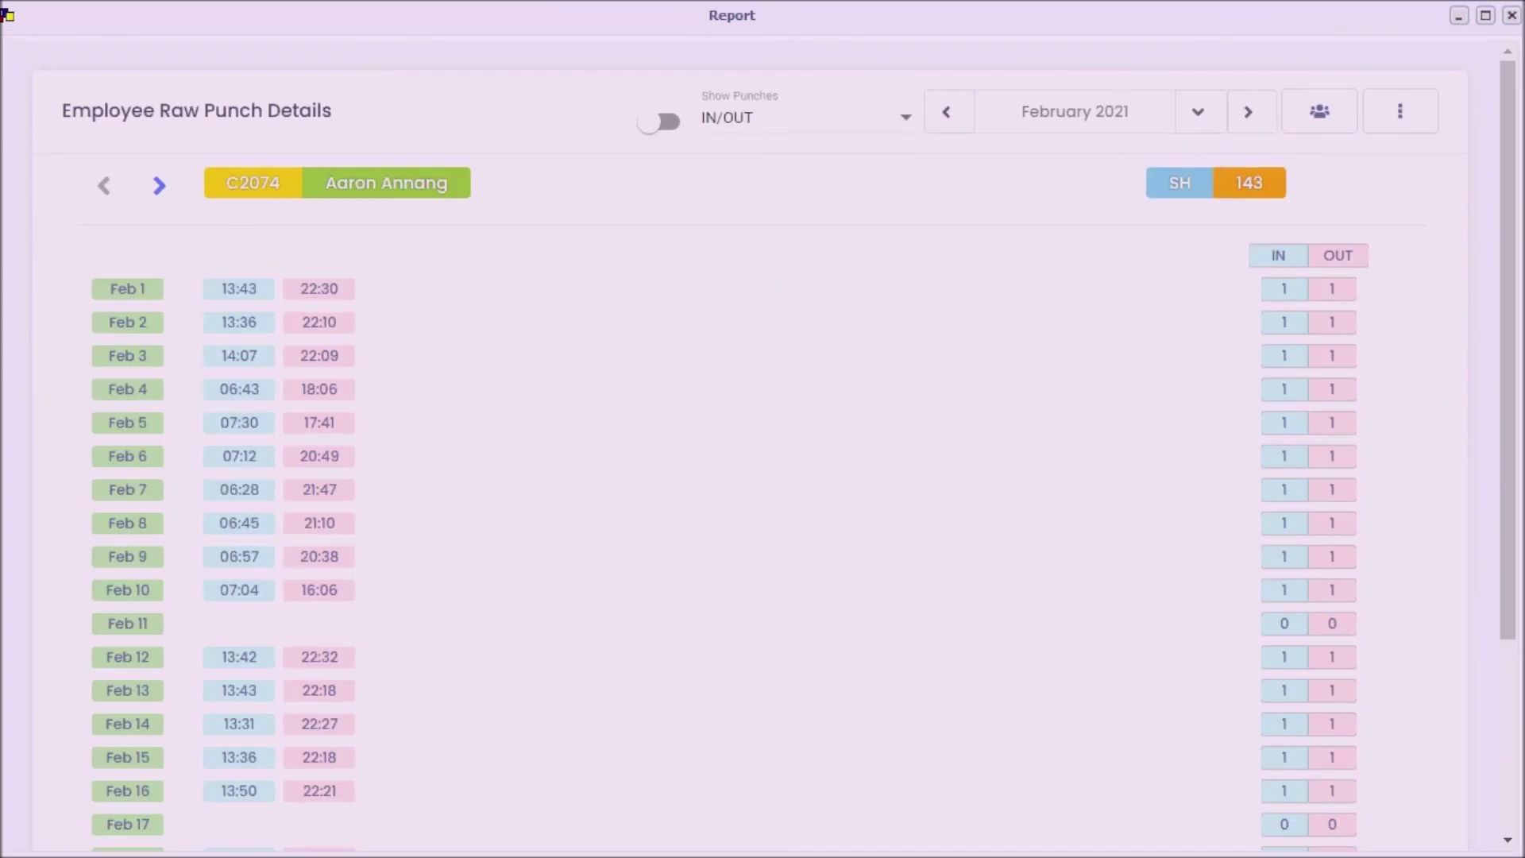
pyautogui.click(667, 135)
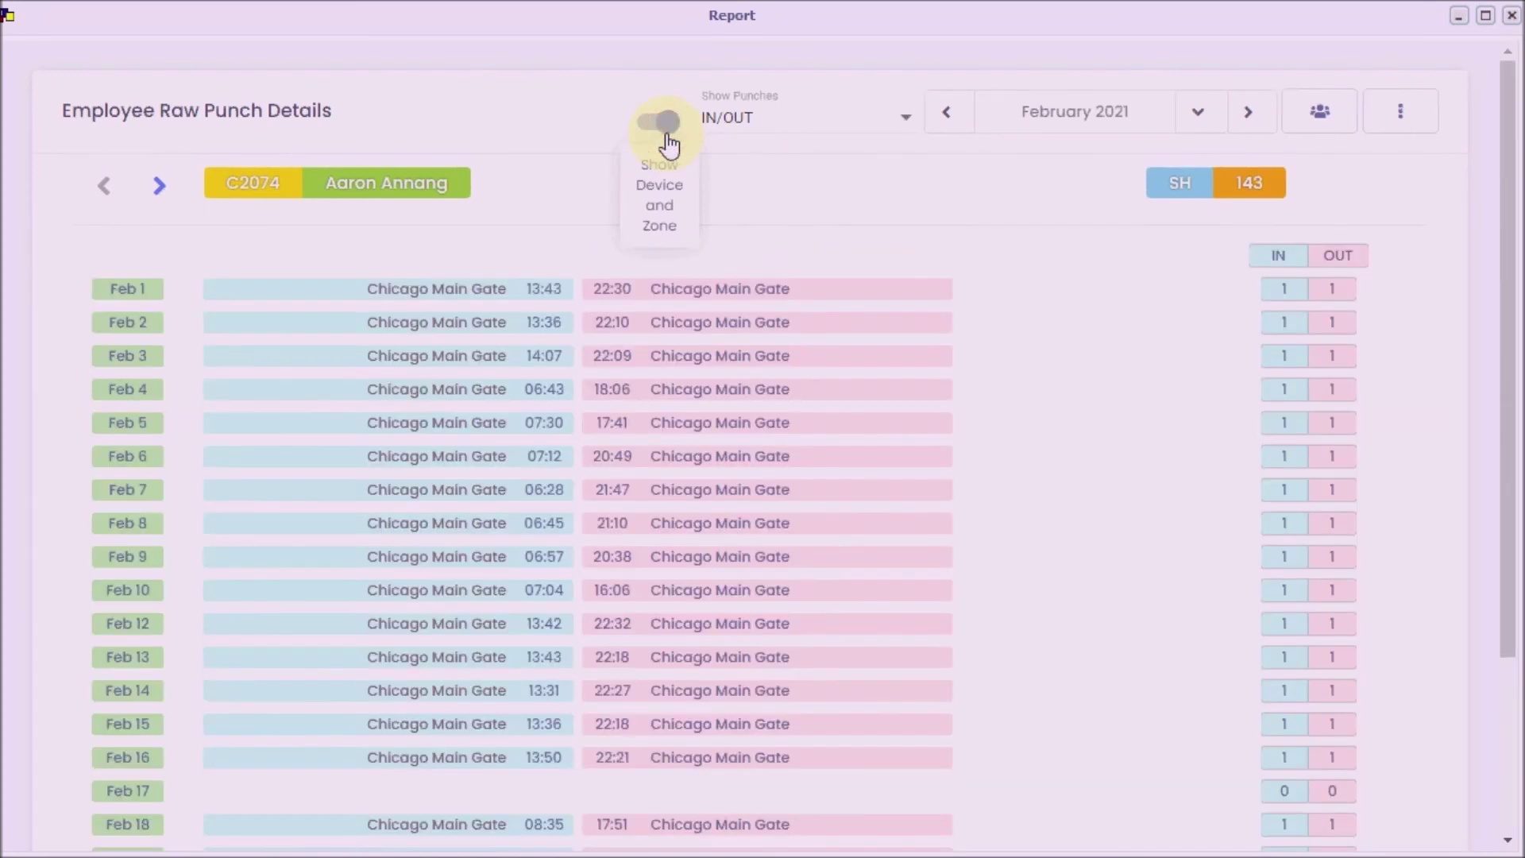